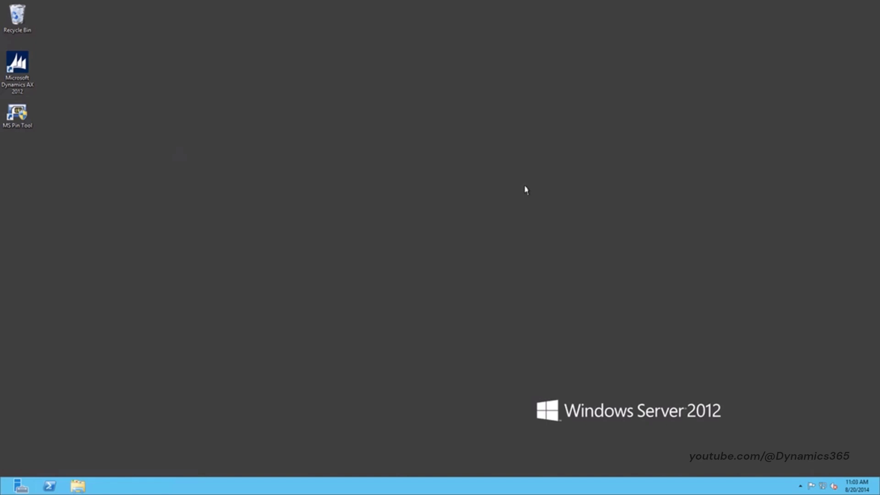
Run autorun from the Dynamics AX DVD drive (F:) and approve the UAC prompt
click(533, 206)
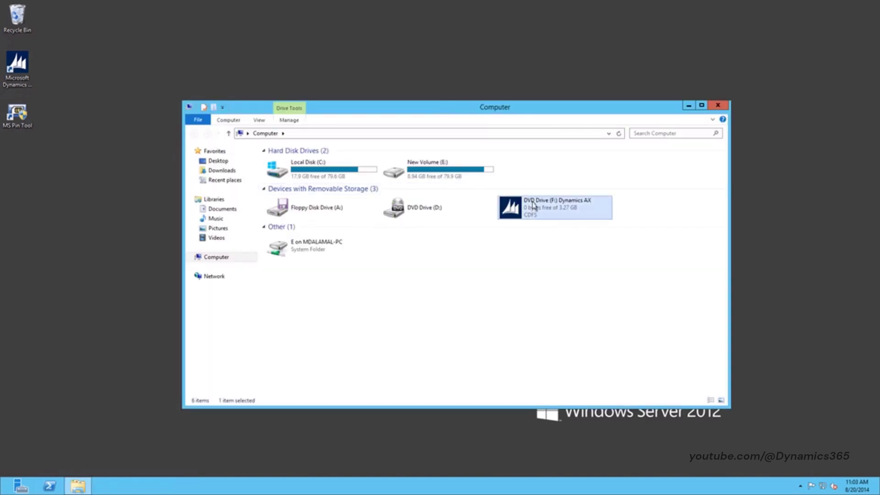
double_click(533, 206)
double_click(297, 247)
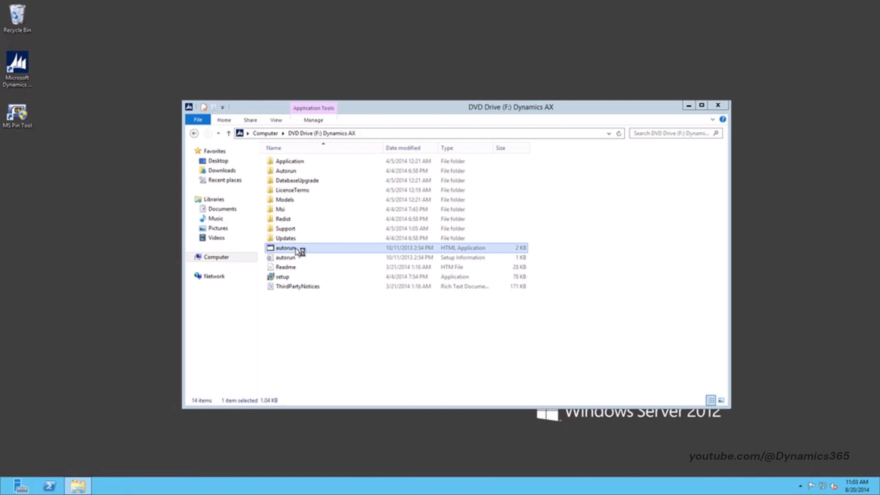
click(476, 252)
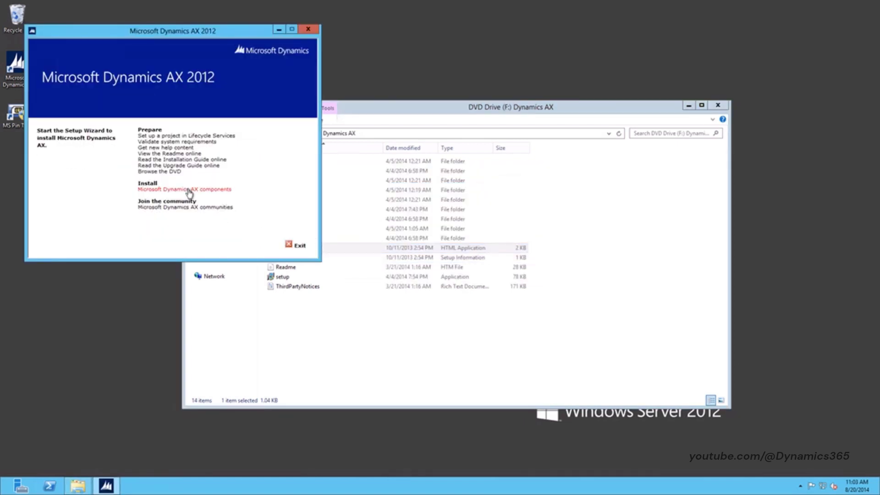
Choose Microsoft Dynamics AX components in the launcher and continue past the Welcome page
click(189, 191)
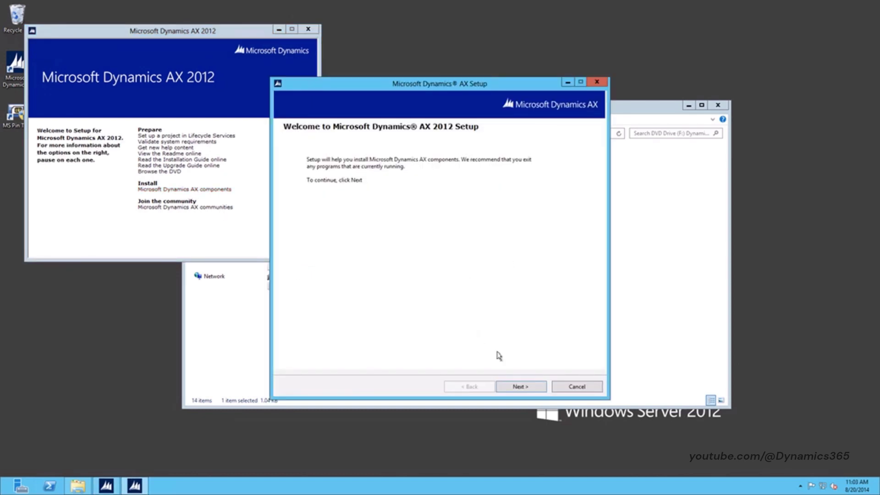
click(527, 387)
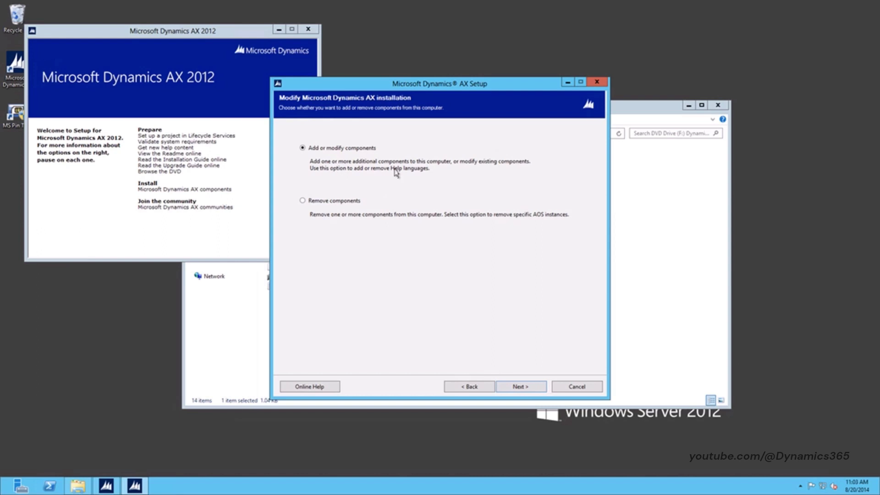
Keep Add or modify components, check Async Client under Retail Components > Commerce Data Exchange, and continue
click(512, 387)
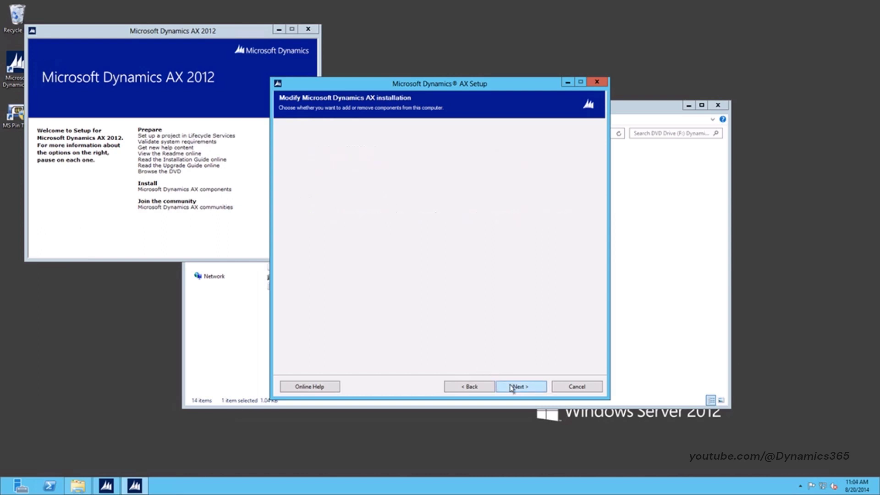
drag(469, 205, 468, 260)
scroll(371, 214, down, 5)
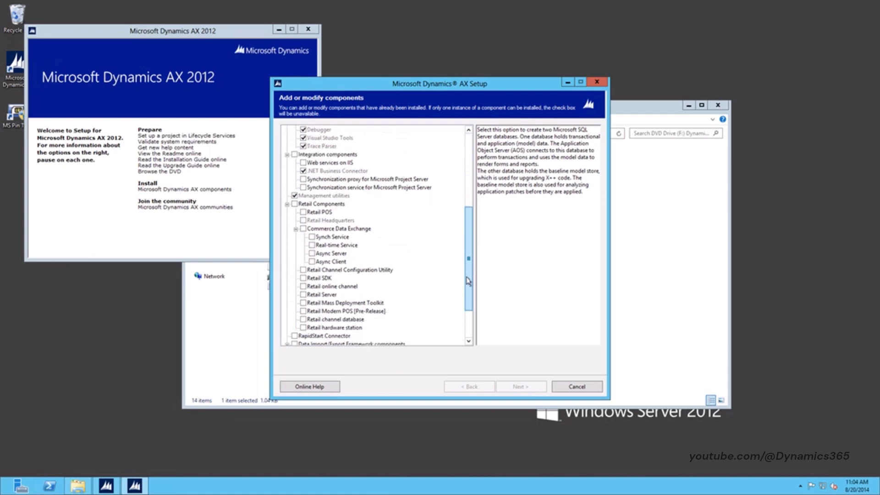
click(320, 174)
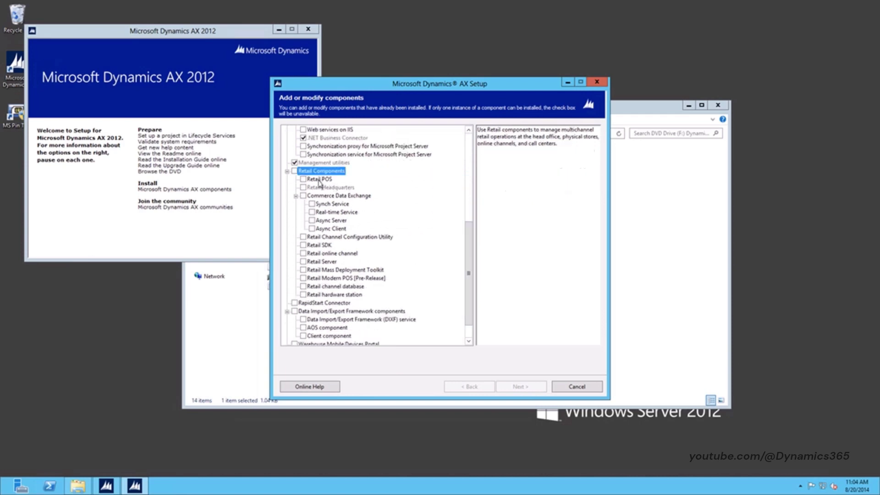
click(321, 199)
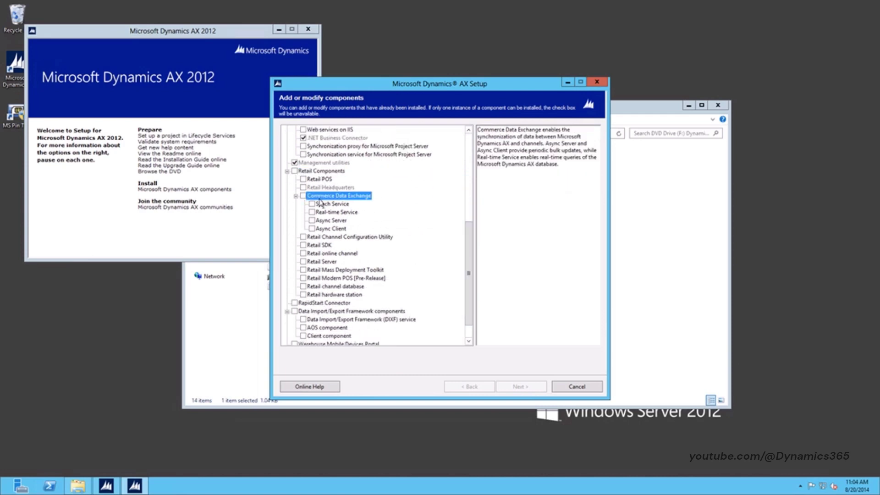
click(312, 229)
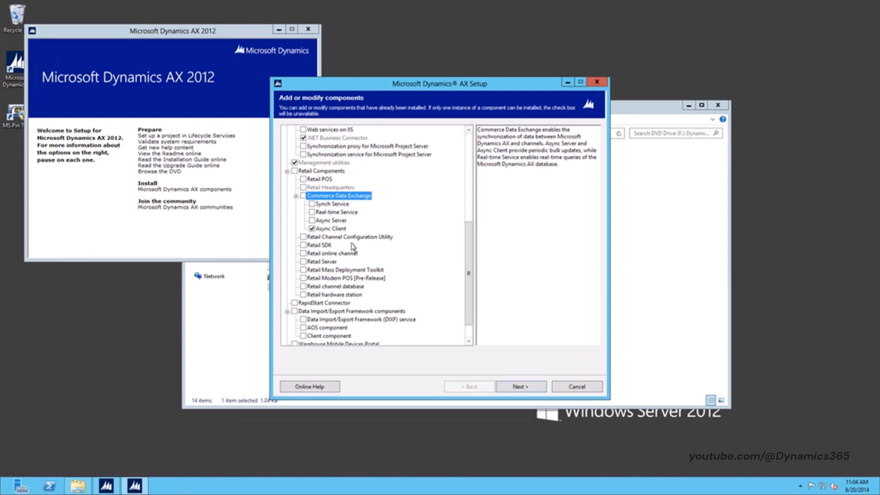
click(518, 392)
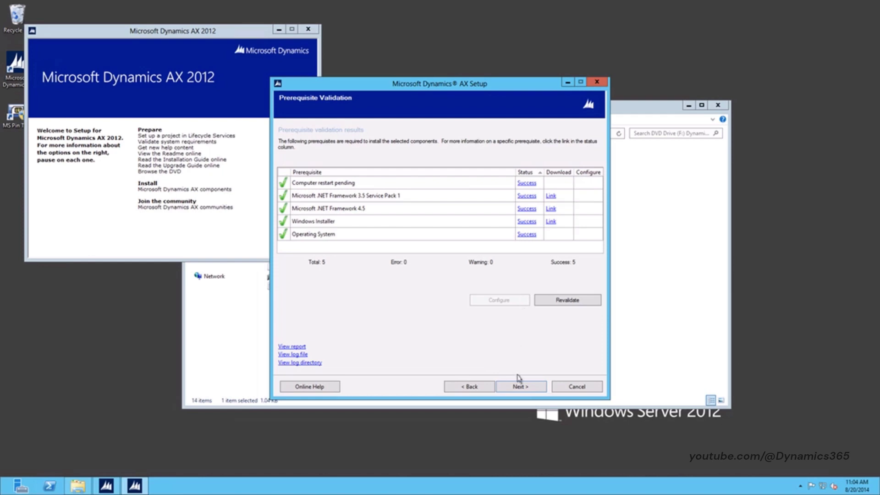
Continue from the passed Prerequisite Validation to the Configure Async Client page
click(520, 388)
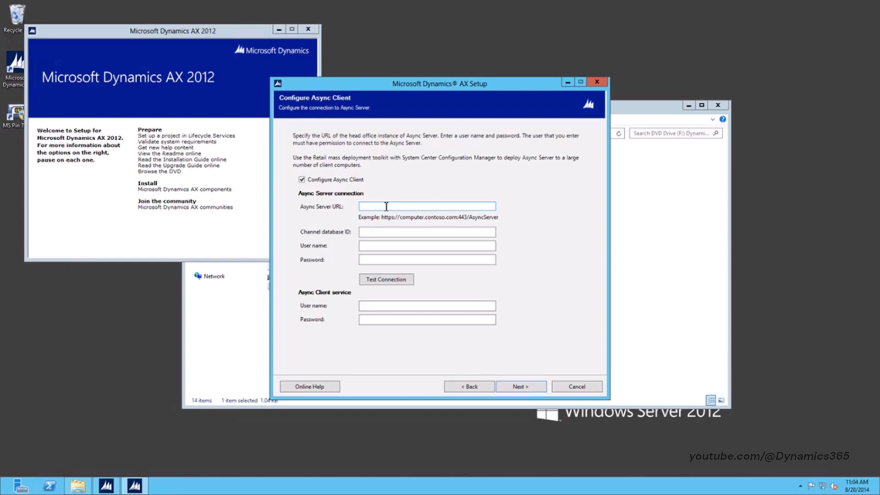
Paste the Async Server URL and enter channel database ID HoustonStore
click(386, 207)
text(https://ax2012r2a.contoso.com:8100/AsyncServer)
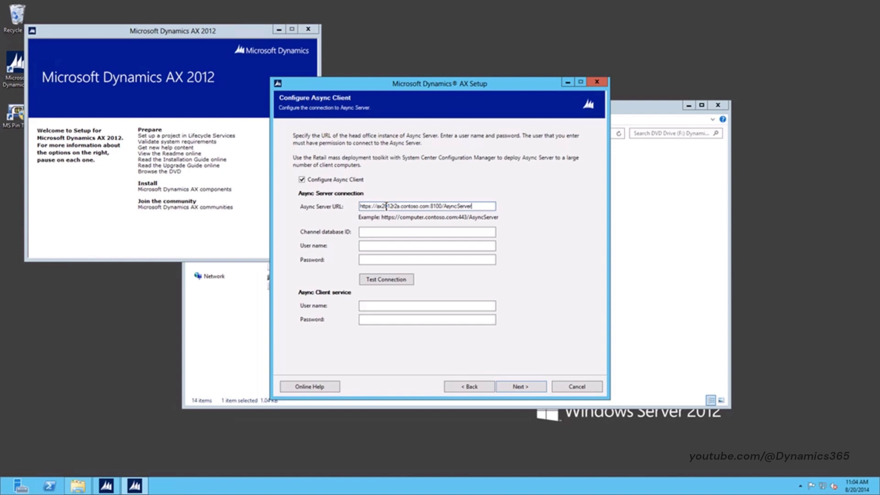
click(384, 233)
text(HoustonStore)
Enter the Async Server login's user name and password
click(407, 246)
text(AsyncClientHouston)
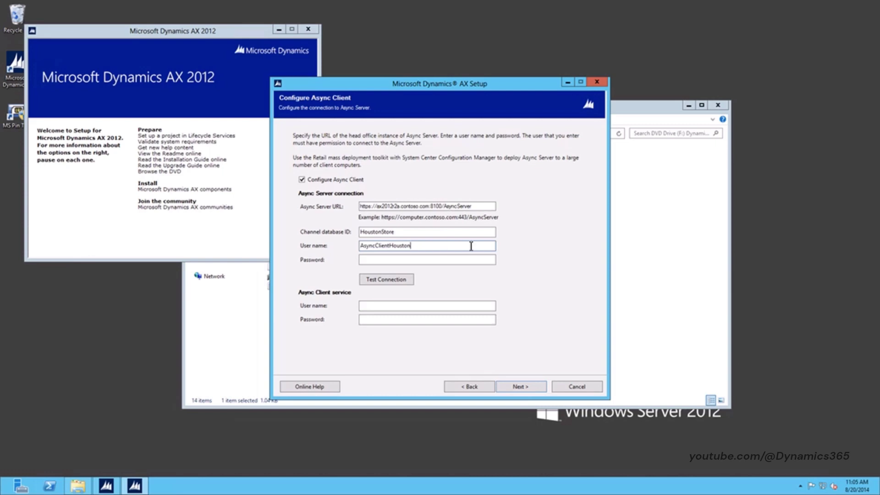
click(449, 259)
Enter the Async Client service account's domain user name and password, then leave the setup window
click(445, 307)
text(contoso\svc)
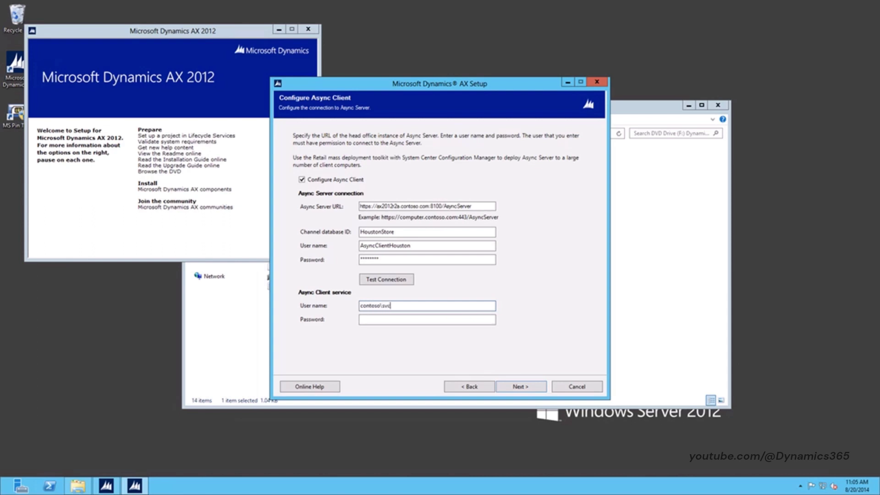
text(AsyncClientHost)
click(432, 319)
text(**********)
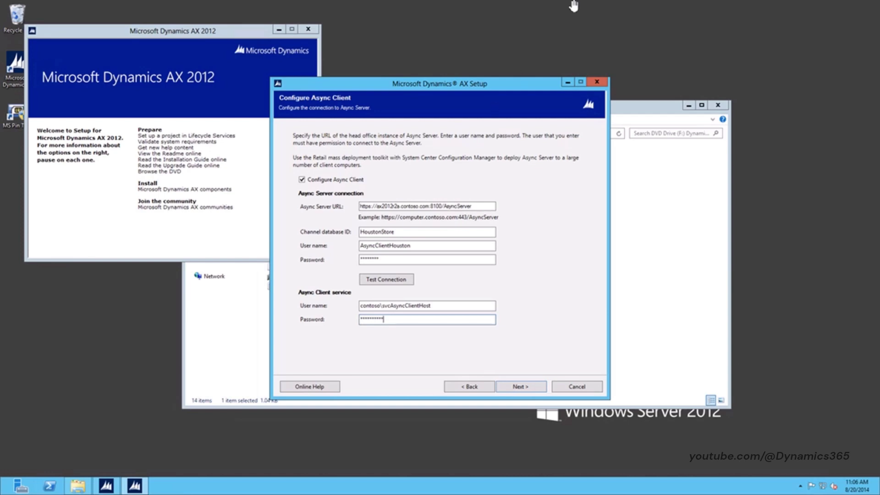
mouse_move(573, 4)
click(513, 9)
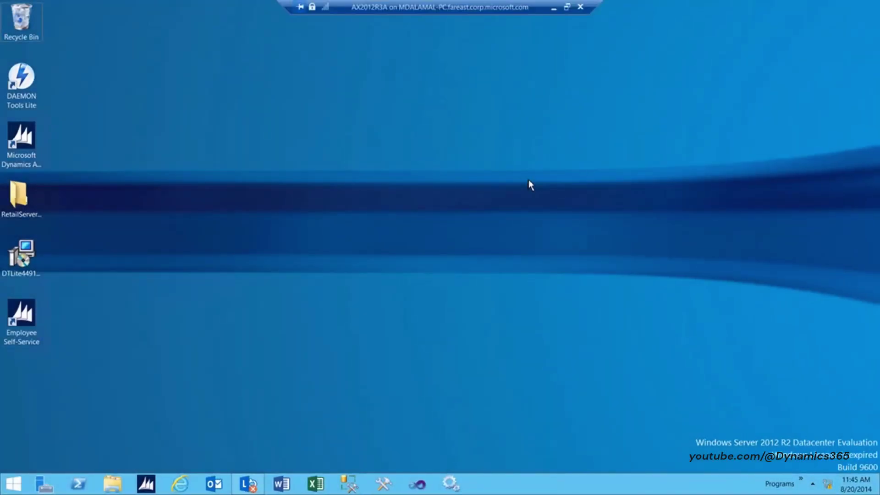
Launch AsyncClientConfigurationUtility from C:\Program Files (x86)\Microsoft Dynamics AX\60\CDX\Async Client\Package-Houston
key(super+e)
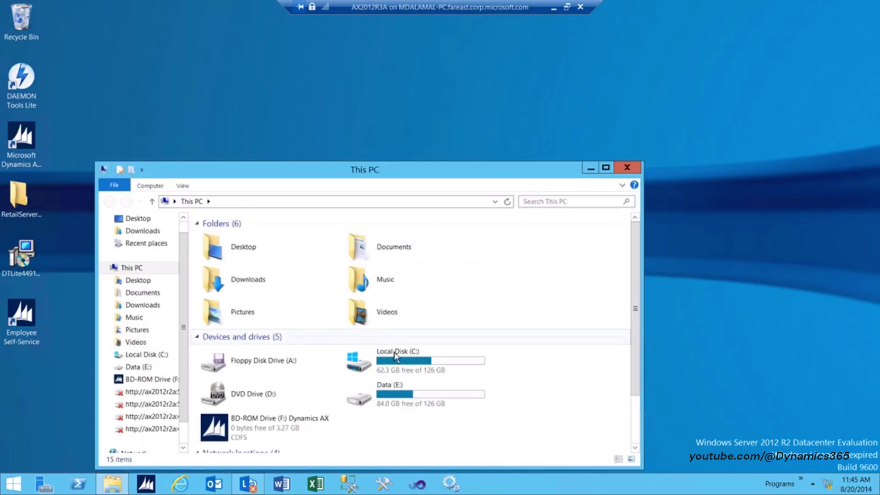
double_click(385, 362)
double_click(317, 373)
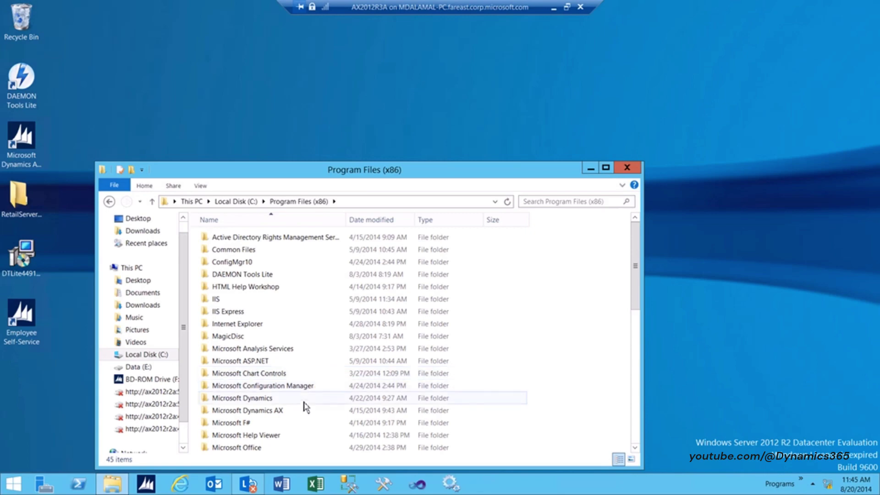
click(303, 412)
double_click(303, 411)
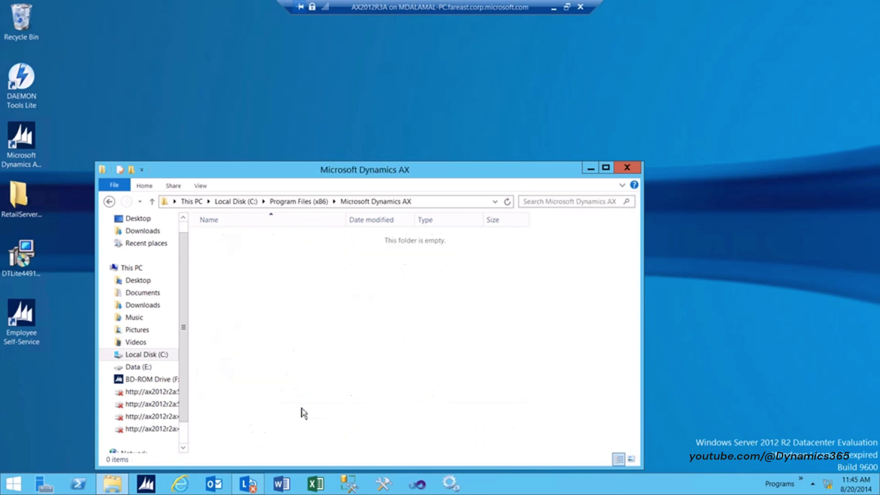
double_click(212, 240)
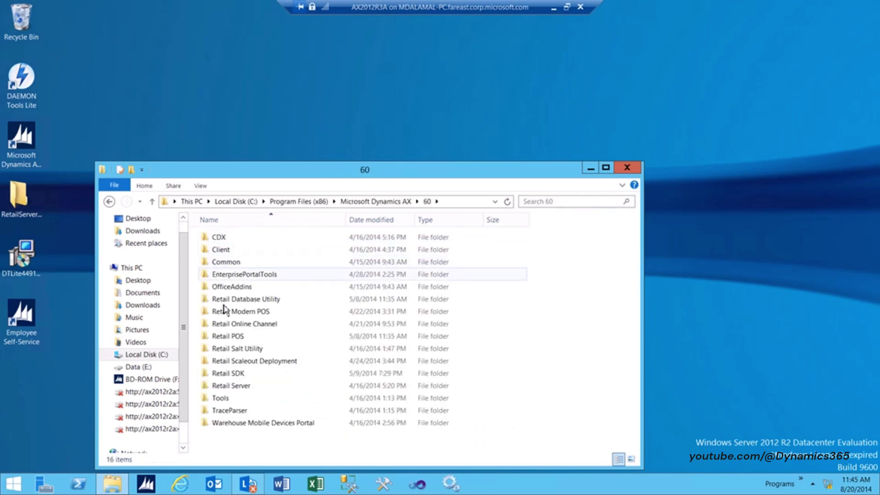
double_click(222, 238)
double_click(224, 239)
double_click(236, 312)
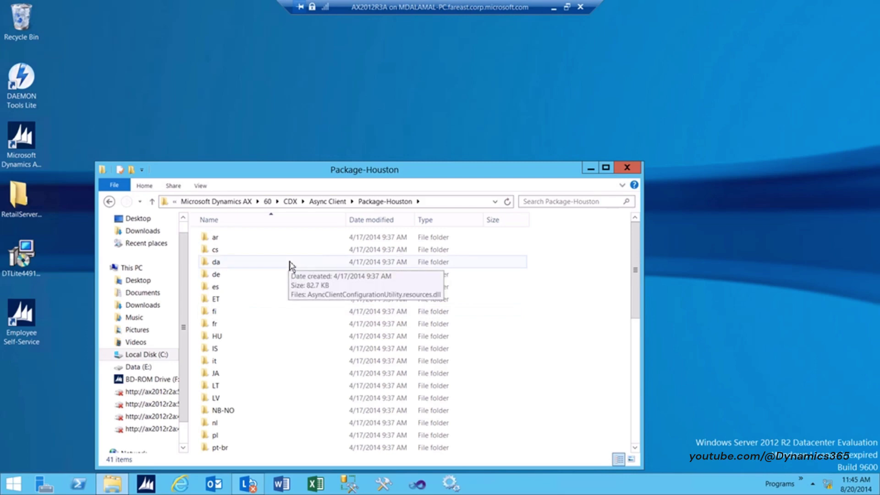
scroll(289, 265, down, 6)
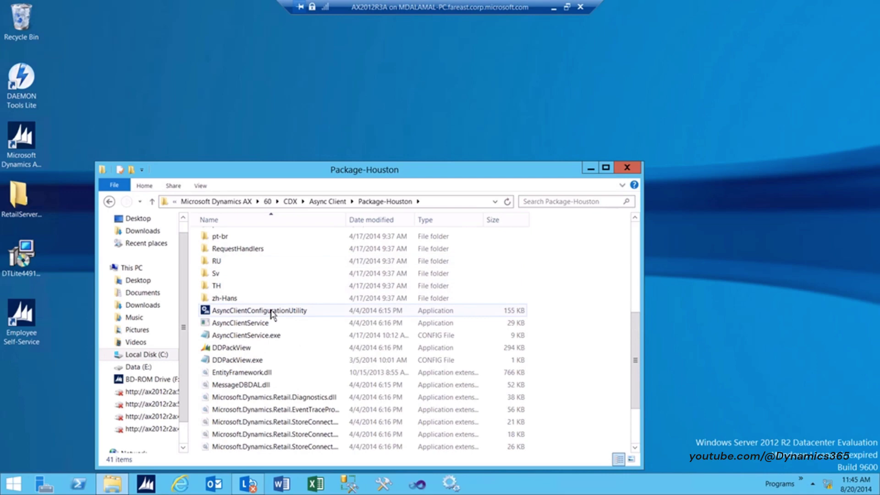
double_click(272, 313)
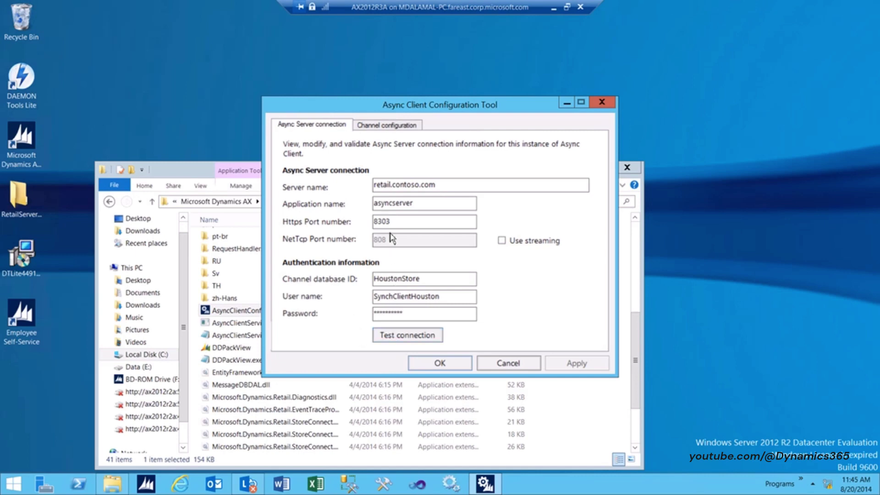
Show the Channel configuration tab with the channel message and channel database settings
click(386, 126)
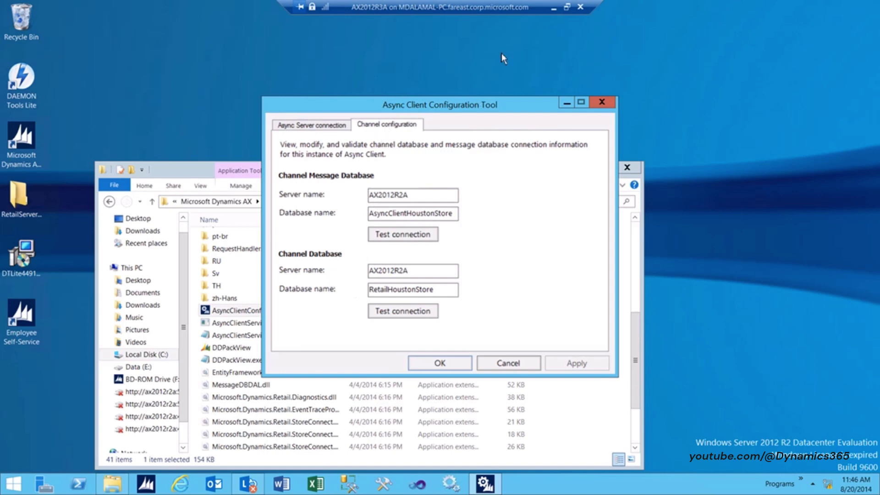
mouse_move(517, 2)
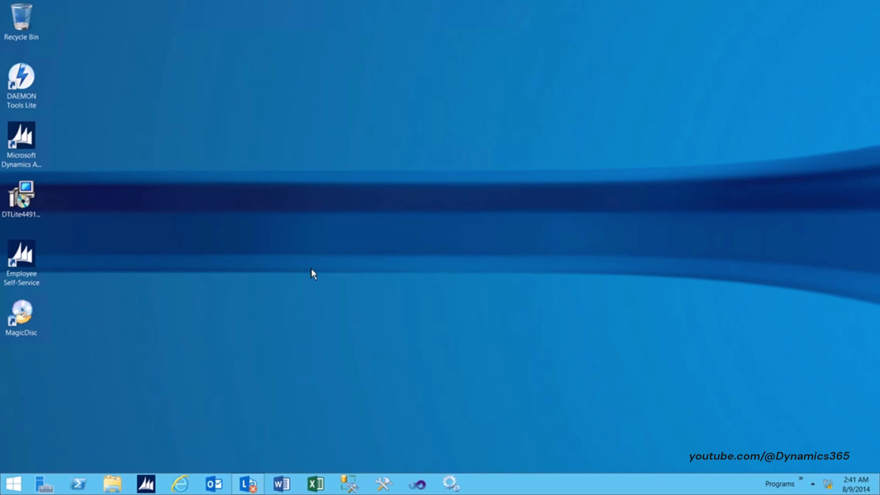
Run Dynamics AX 2012 setup from BD-ROM Drive (F:) and choose Microsoft Dynamics AX components
key(super+e)
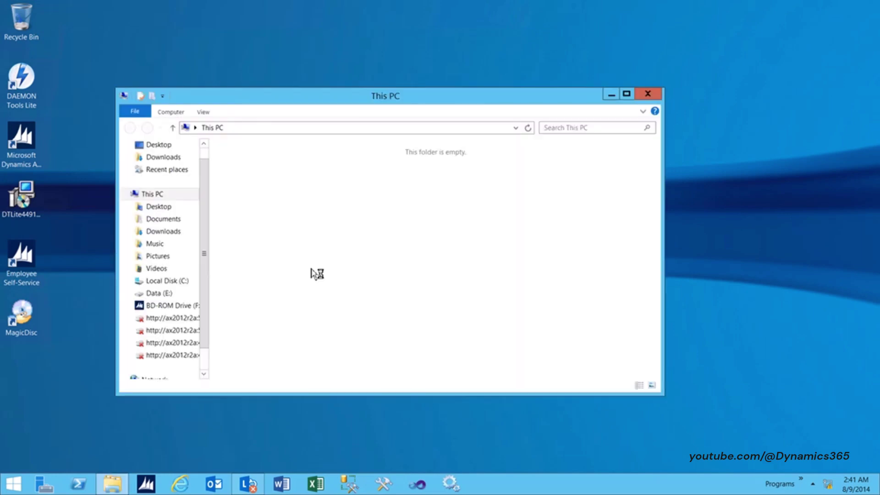
click(297, 360)
double_click(298, 364)
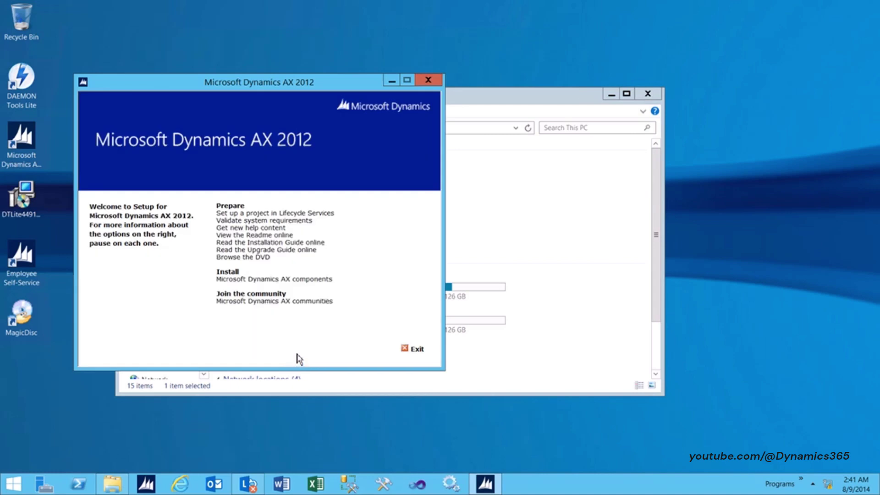
click(281, 280)
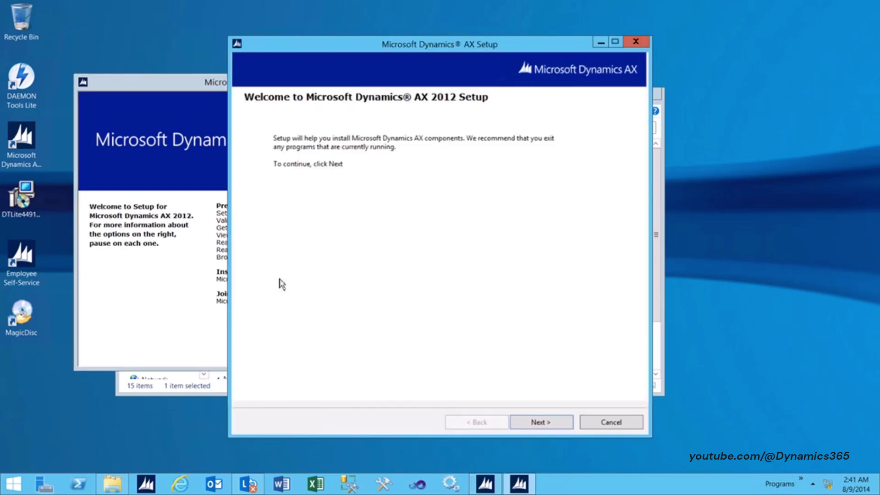
Keep Add or modify components, check Retail POS under Retail Components, and continue
click(538, 422)
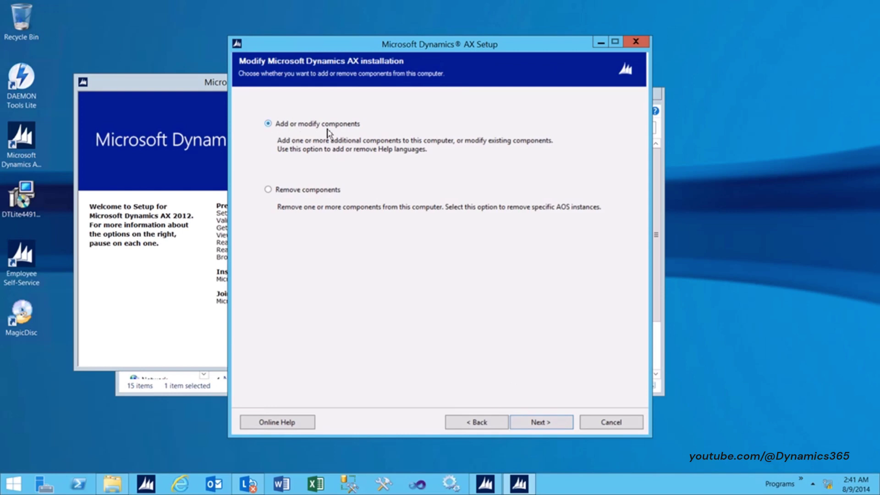
click(537, 423)
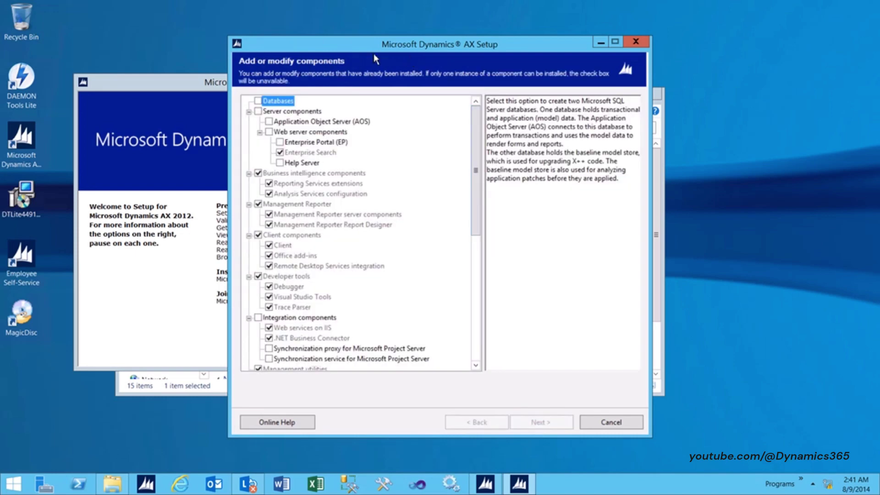
drag(476, 161, 477, 298)
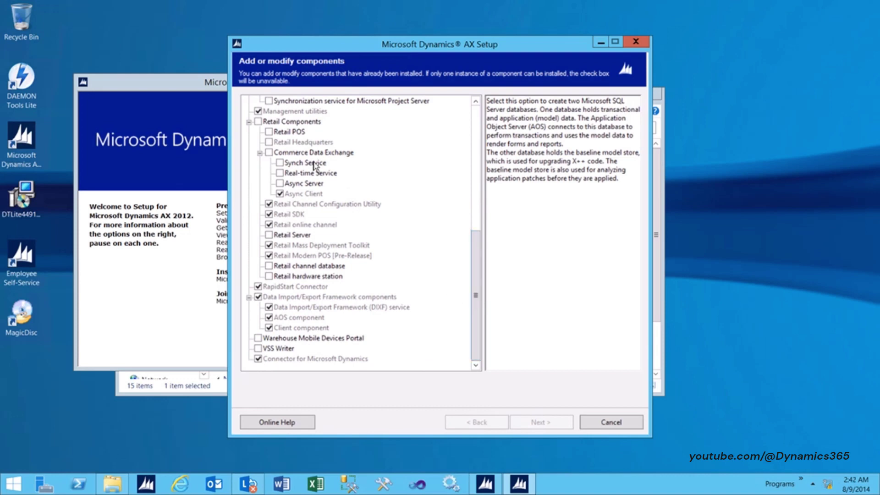
click(271, 122)
click(269, 132)
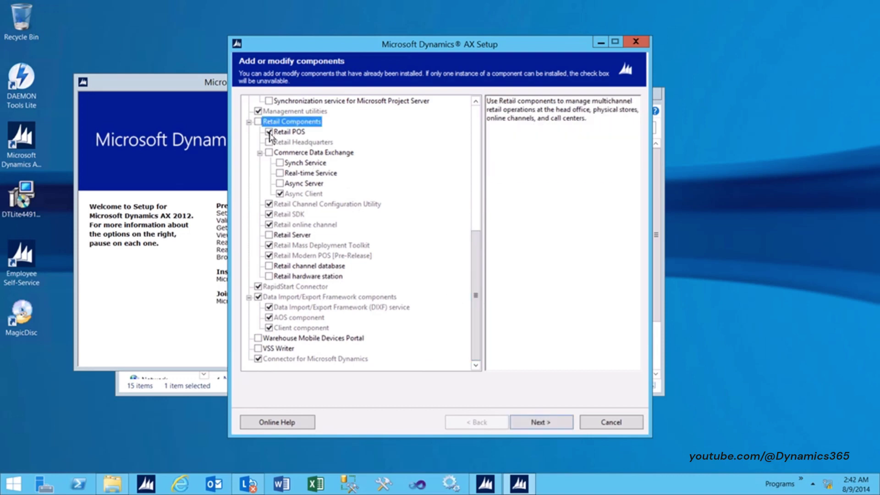
click(538, 424)
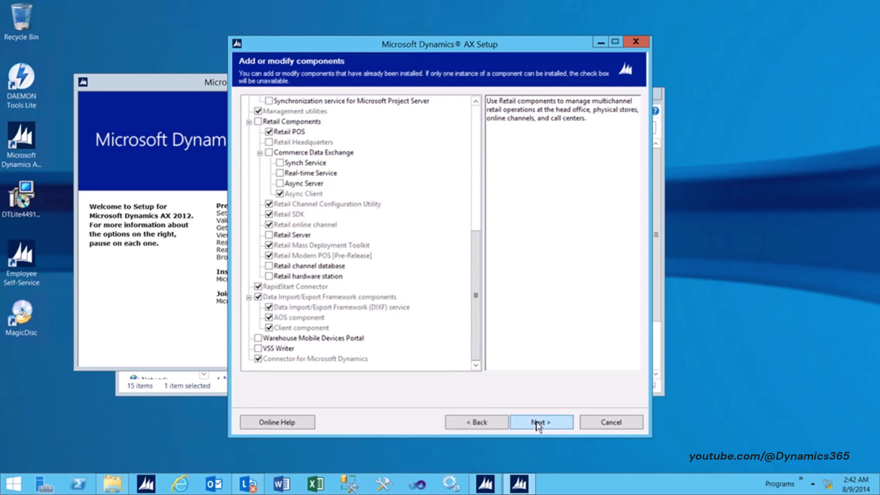
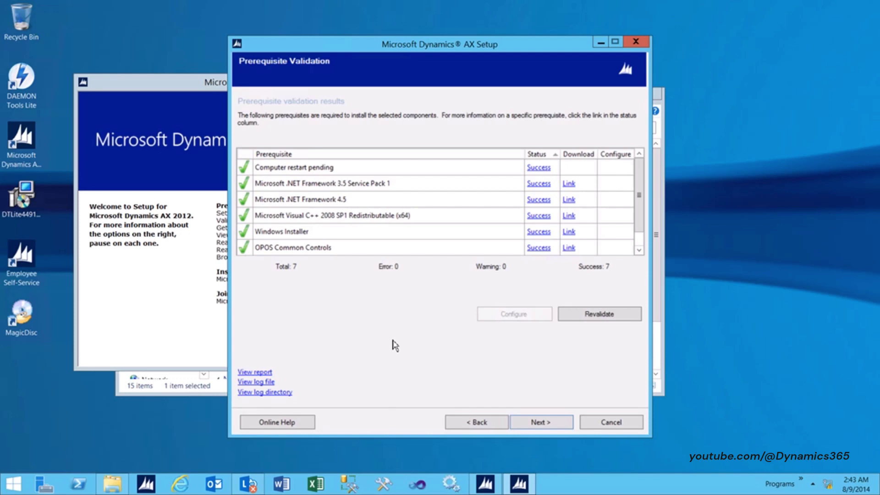
Accept the passed prerequisite checks and install Retail POS and Retail Salt Utility
drag(639, 223, 640, 183)
click(554, 427)
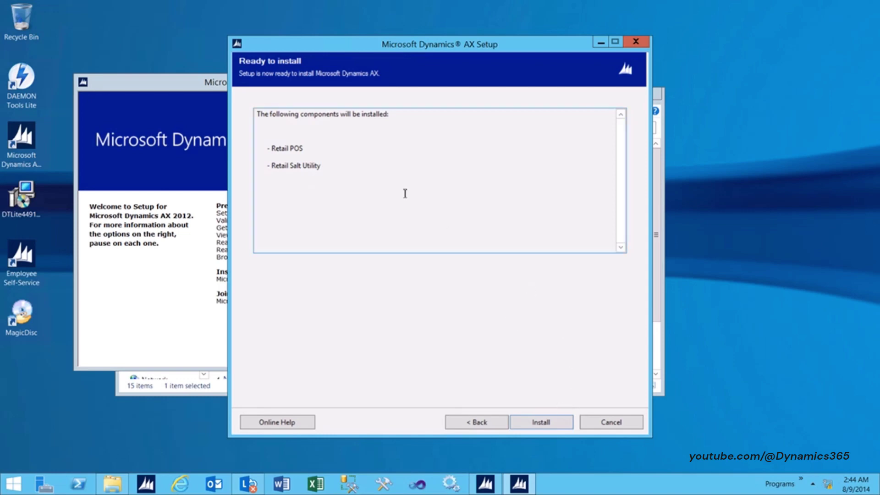
drag(272, 166, 327, 169)
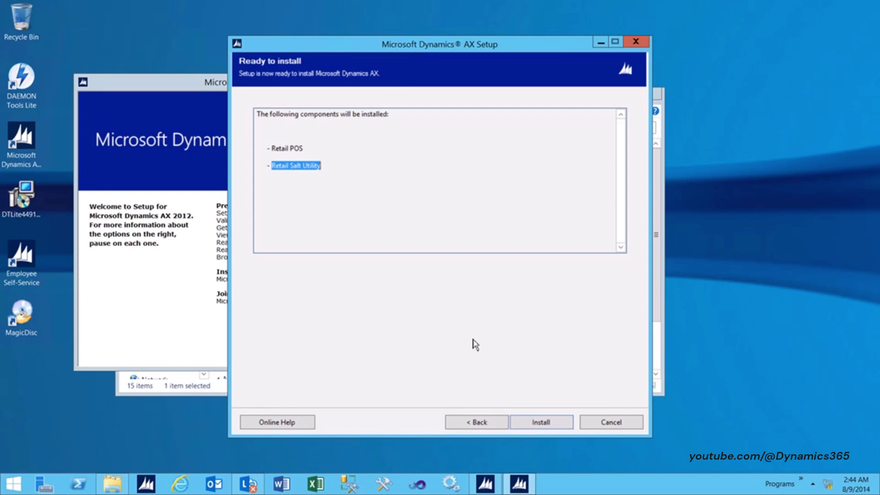
click(538, 426)
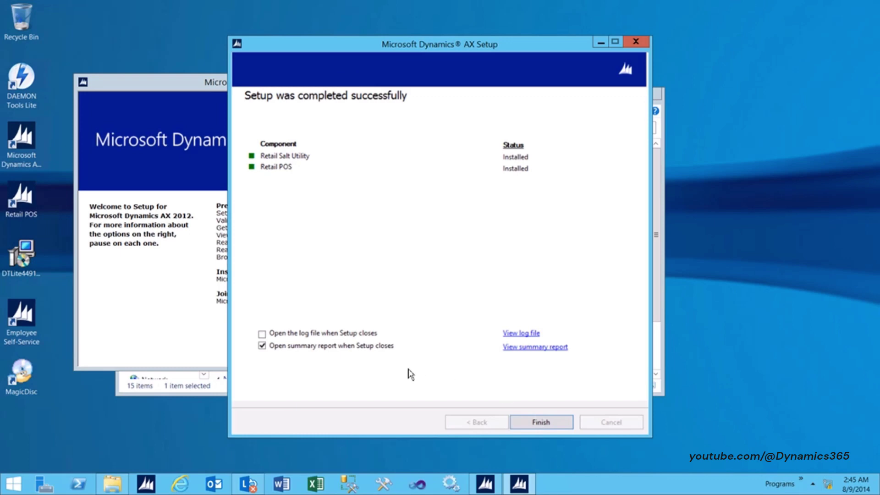
Finish setup with the summary report option turned off, then open This PC in File Explorer
click(262, 346)
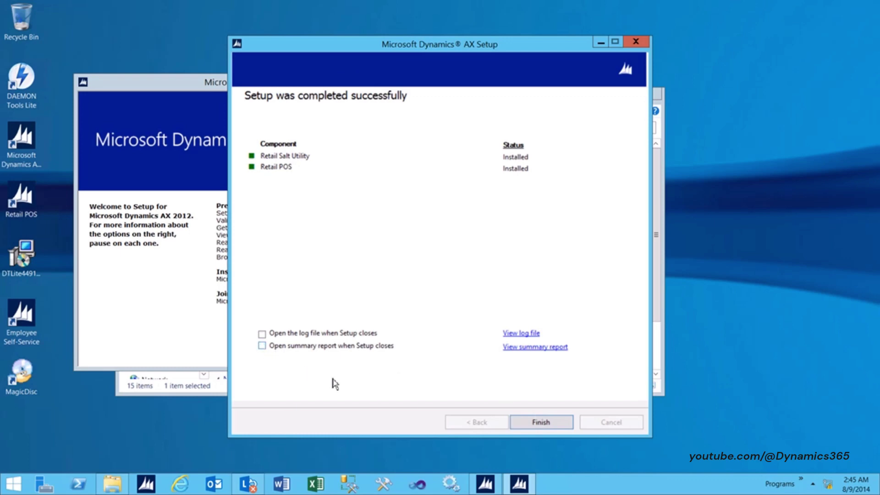
click(540, 423)
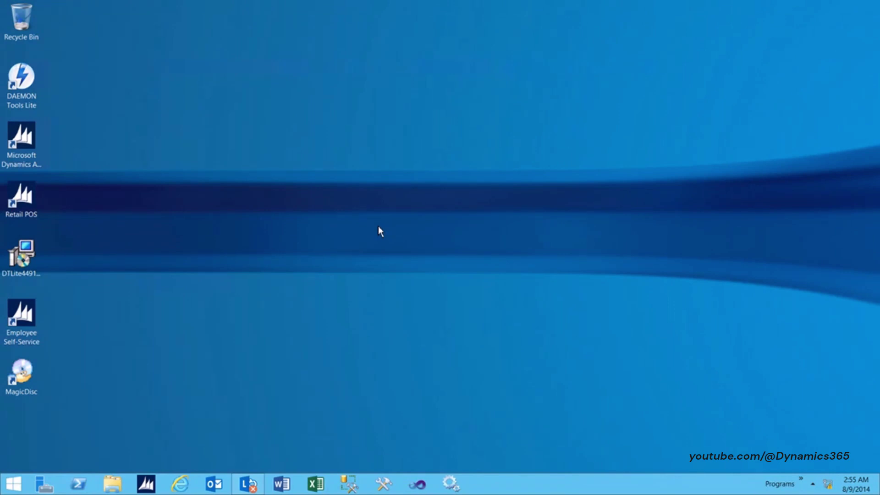
key(super+e)
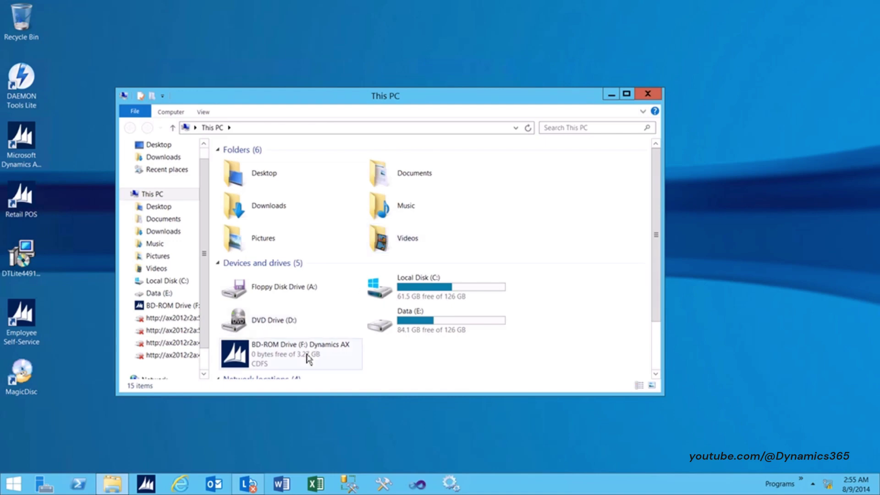
Start Microsoft Dynamics AX components setup from the BD-ROM disc and choose 'Add or modify components'
double_click(311, 355)
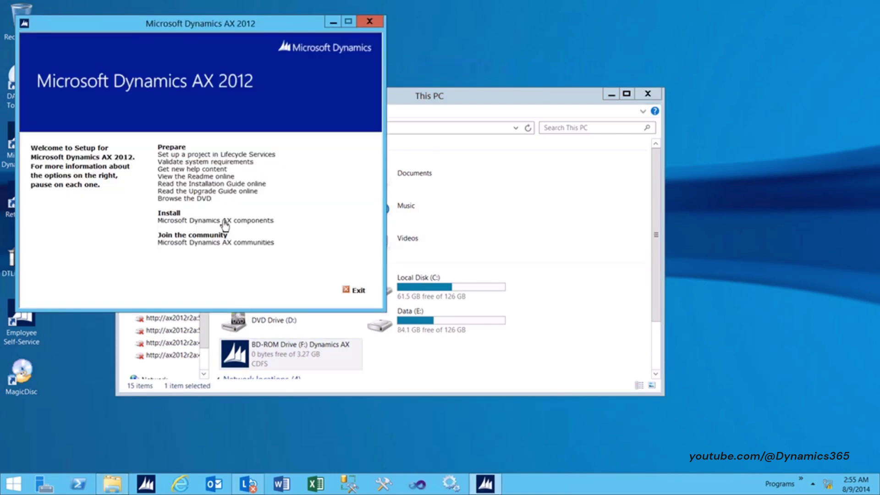
mouse_move(206, 228)
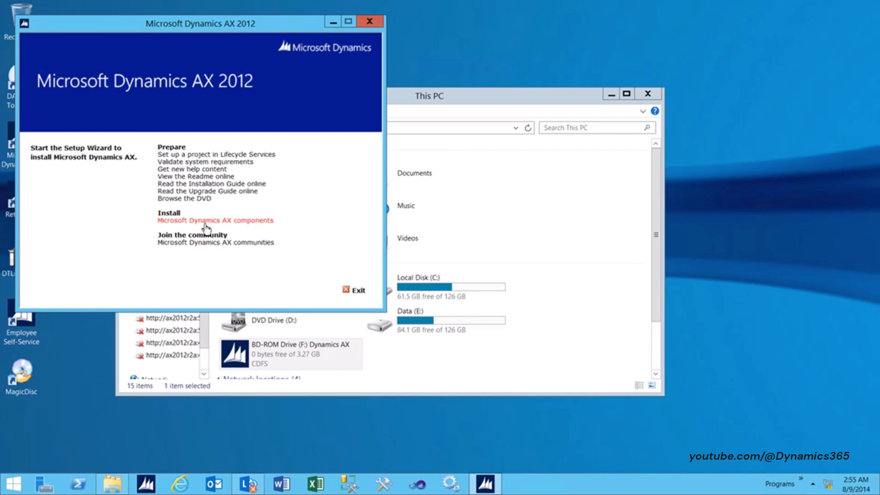
click(207, 228)
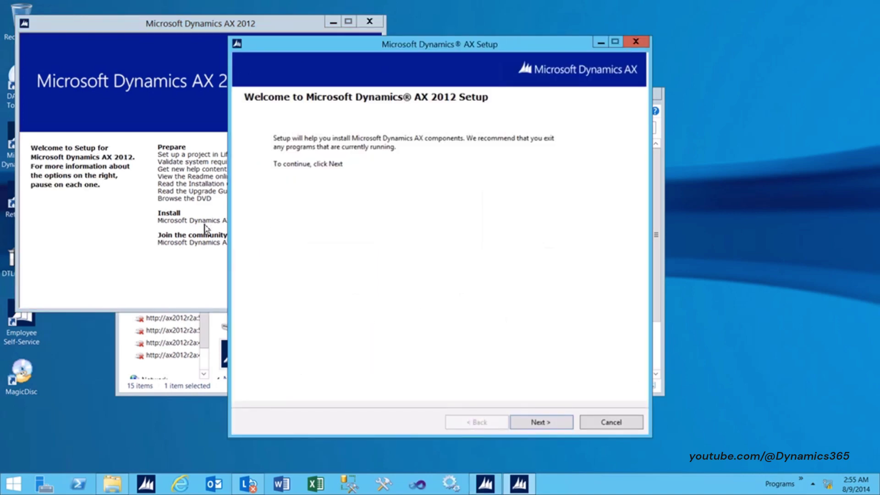
click(562, 426)
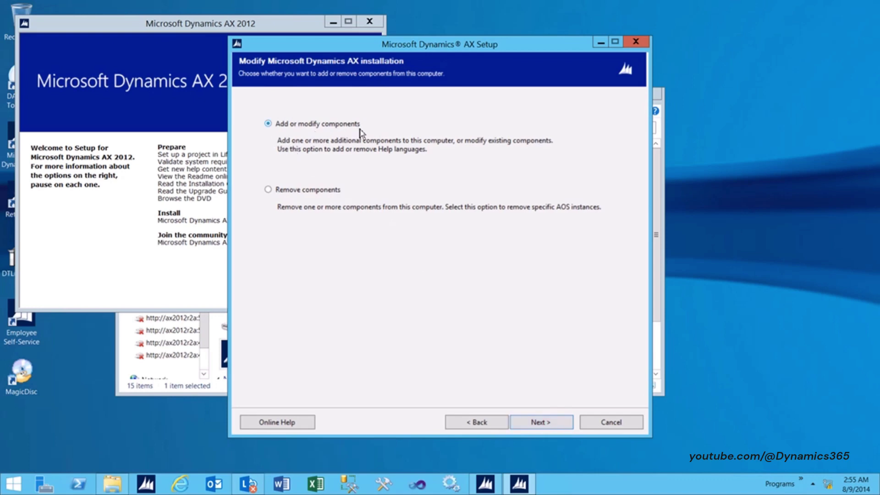
click(544, 422)
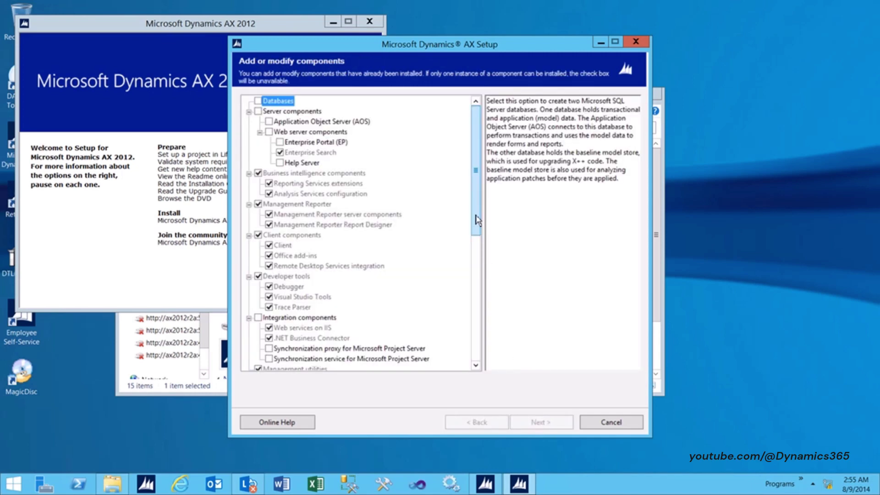
Select Retail Channel Configuration Utility under Retail Components and run prerequisite validation
drag(475, 216, 473, 318)
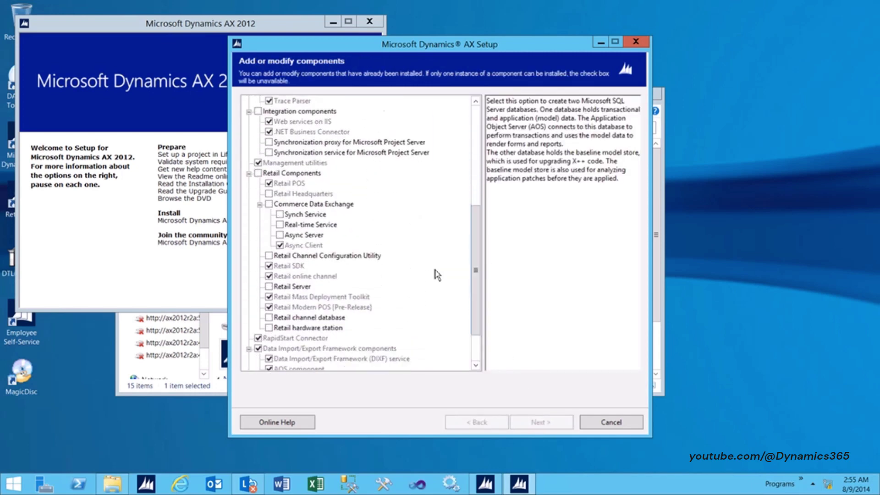
click(287, 177)
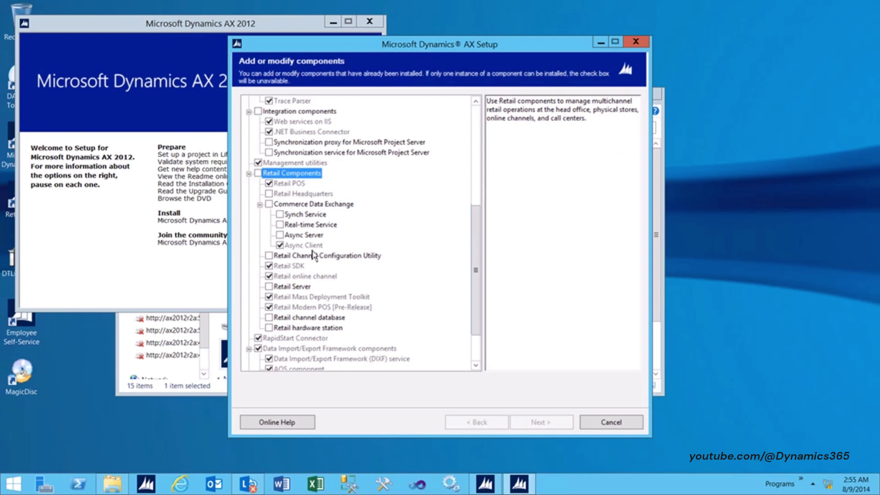
click(270, 255)
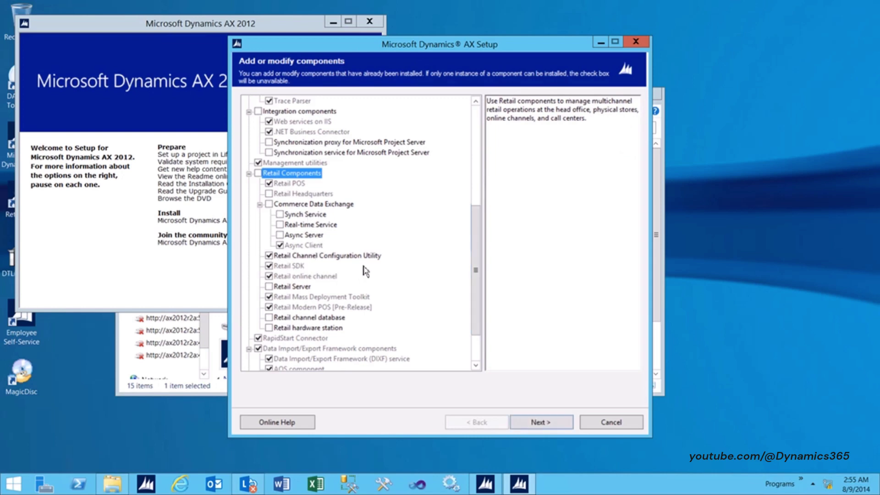
click(535, 424)
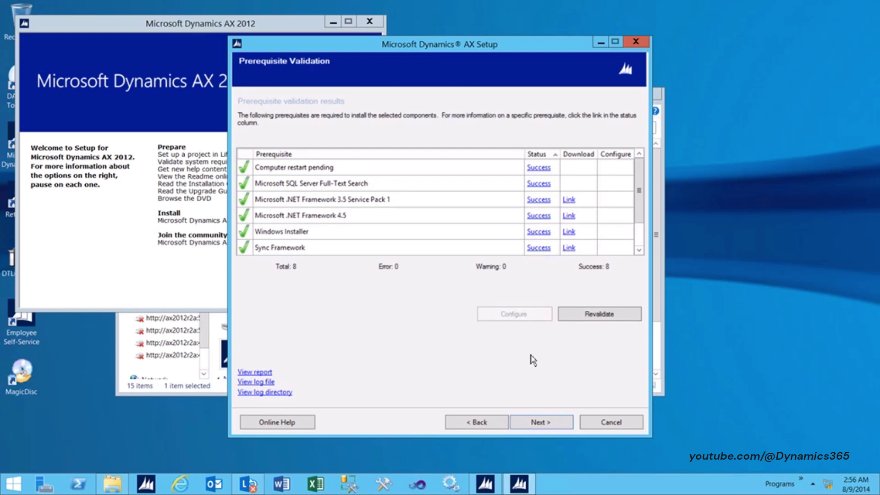
Review the 8 passed prerequisite checks and proceed to install Retail Channel Configuration Utility
scroll(641, 212, down, 1)
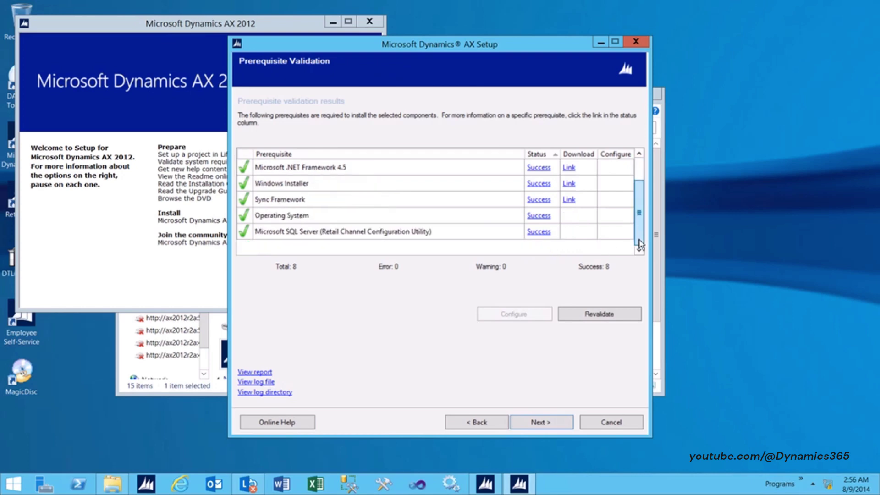
scroll(640, 247, up, 1)
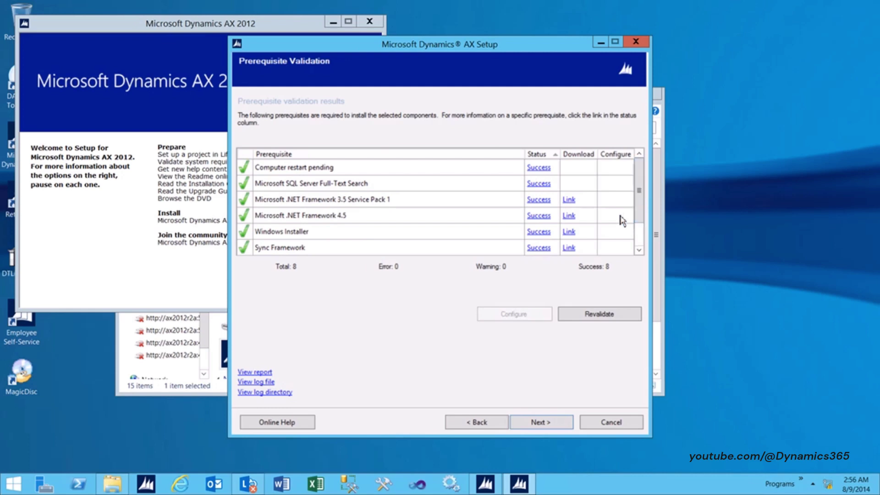
click(538, 424)
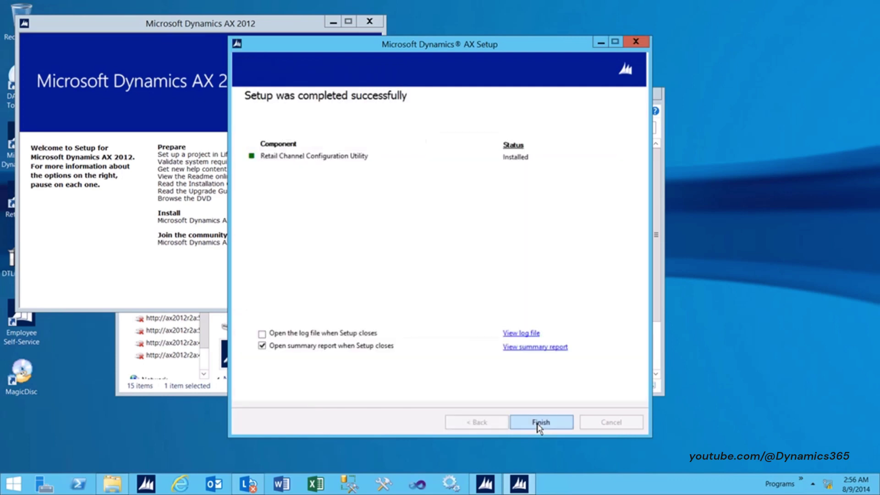
Turn off 'Open summary report when Setup closes' and finish the completed setup
click(265, 346)
click(534, 430)
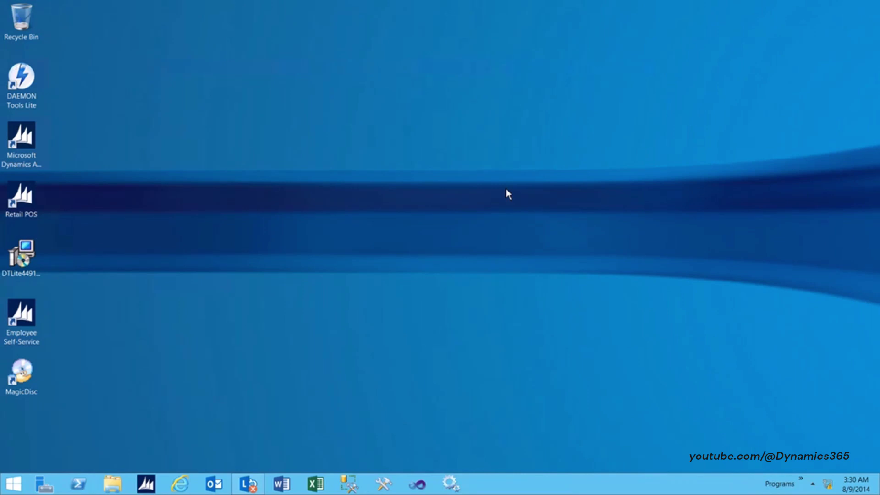
Search Start for 'retail channel' and launch Retail Channel Configuration Utility
key(super)
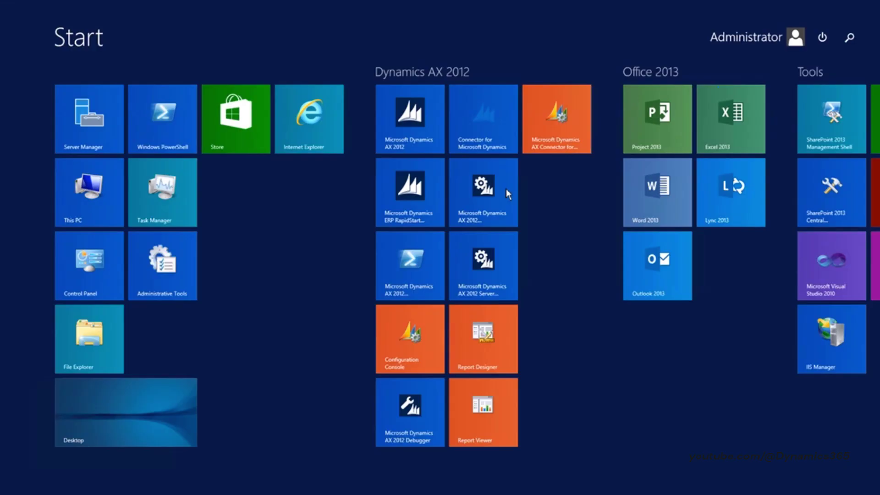
text(ret)
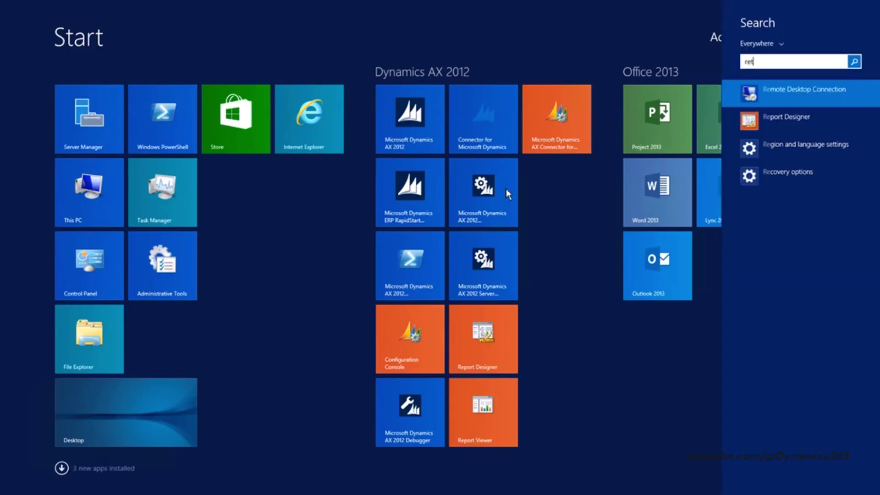
text(ail channel Configuration Utility)
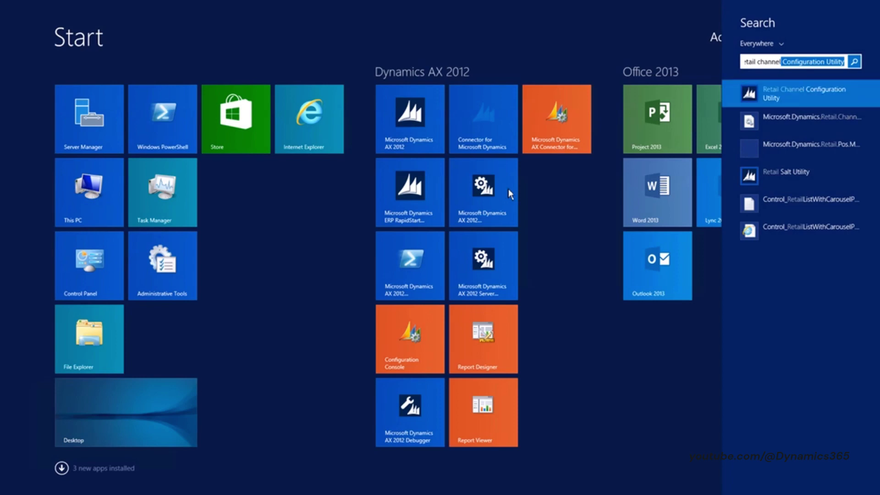
click(763, 95)
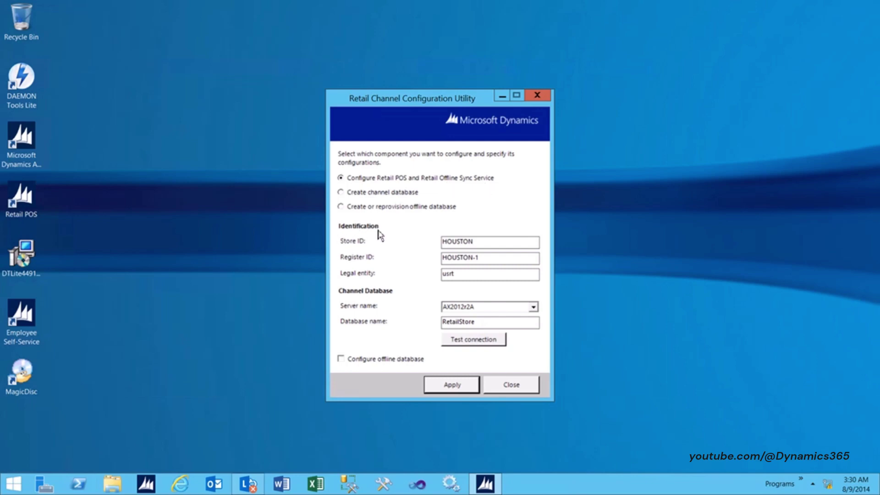
Verify store HOUSTON, register HOUSTON-1, entity usrt, server AX2012r2A, database RetailStore, then test the connection
click(478, 244)
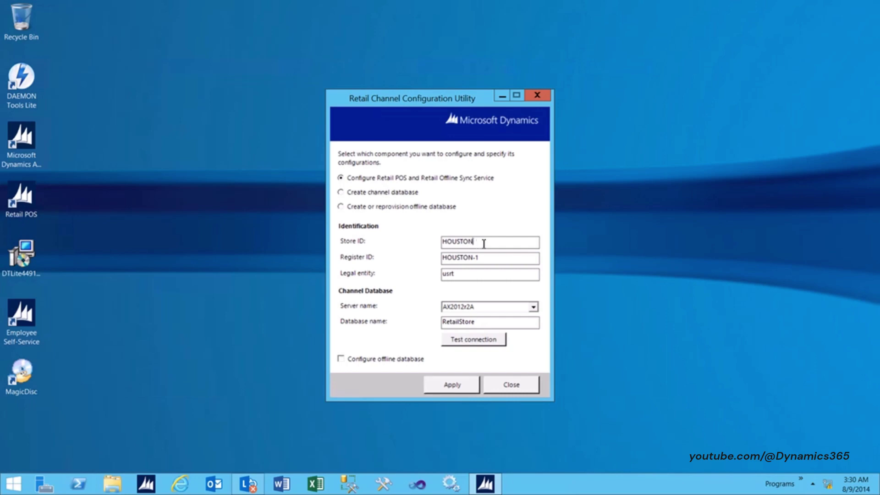
drag(484, 243, 439, 246)
click(481, 258)
drag(489, 258, 431, 261)
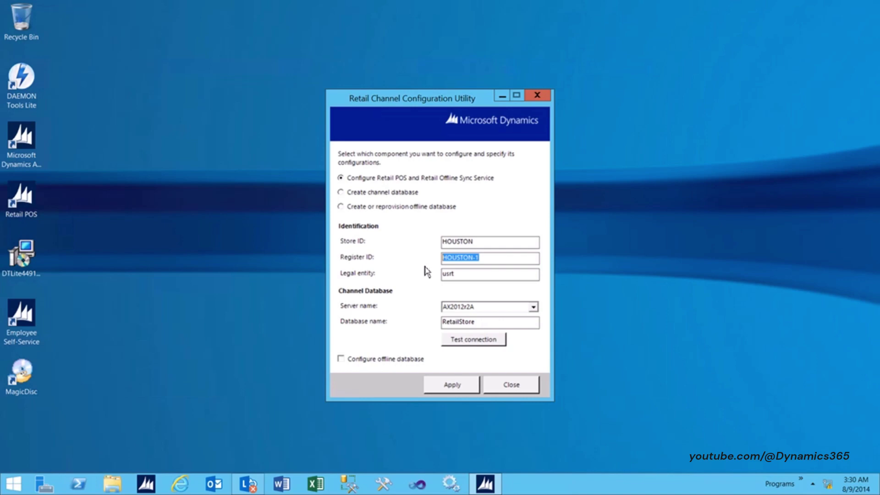
drag(472, 274, 443, 275)
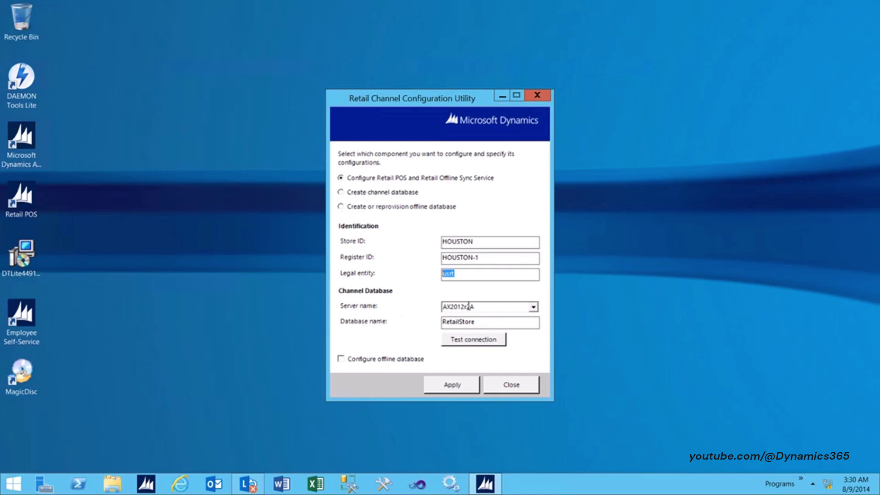
double_click(450, 308)
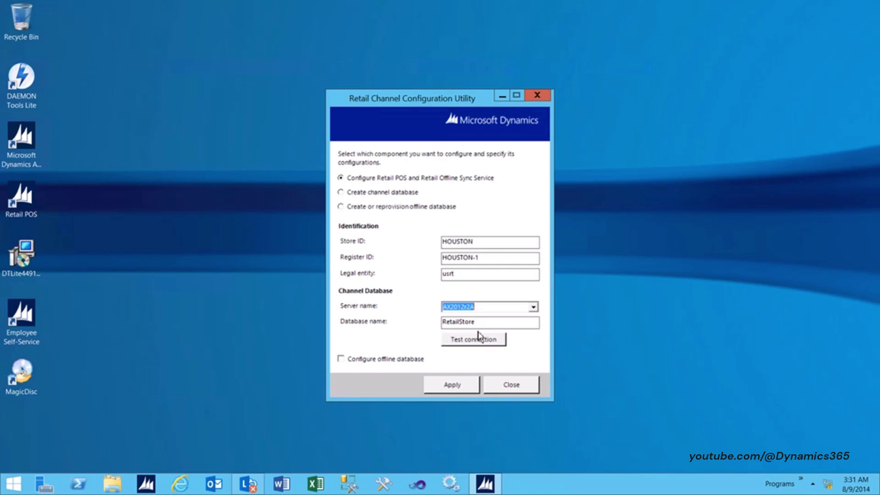
drag(480, 324, 437, 330)
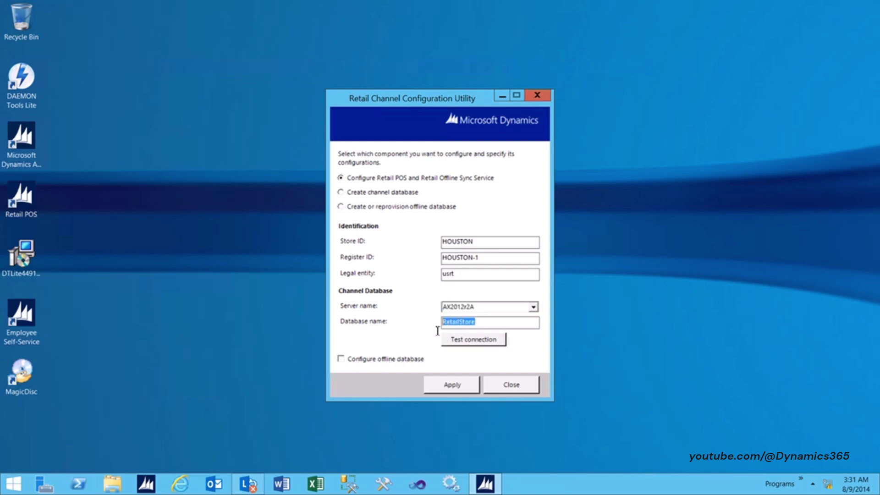
click(461, 342)
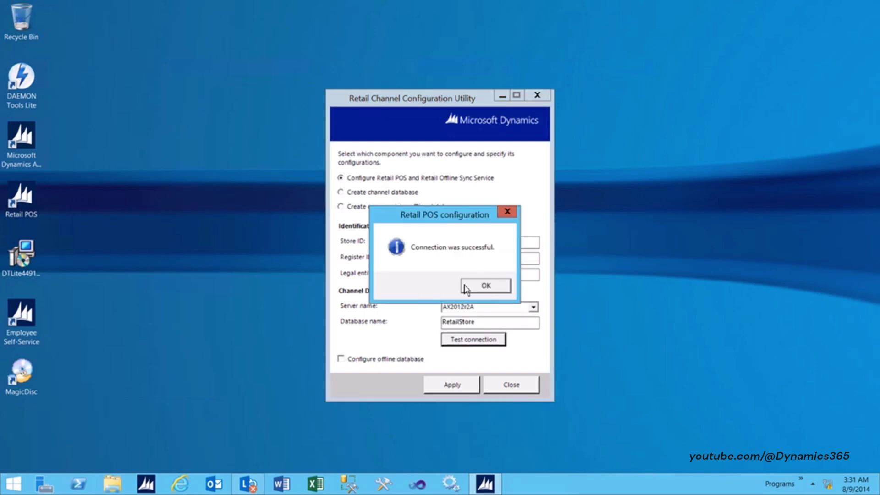
Apply the HOUSTON Retail POS configuration, dismiss both confirmation messages, and close the utility
click(490, 288)
click(449, 386)
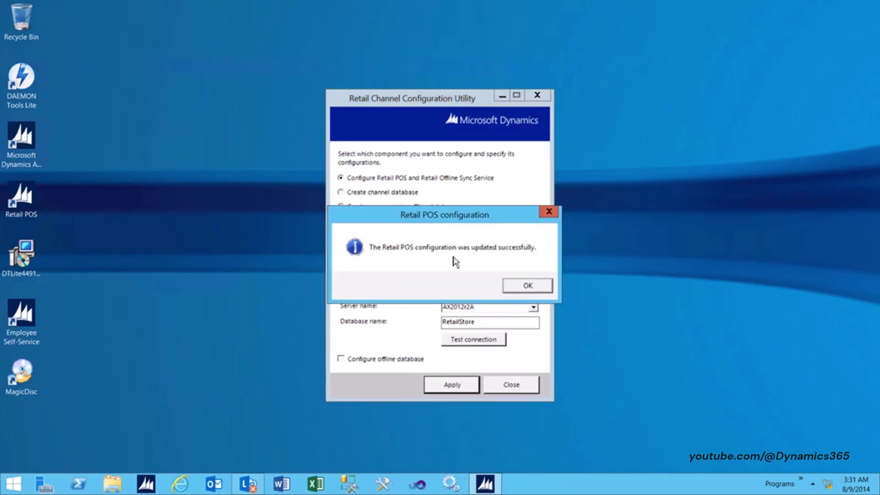
click(524, 288)
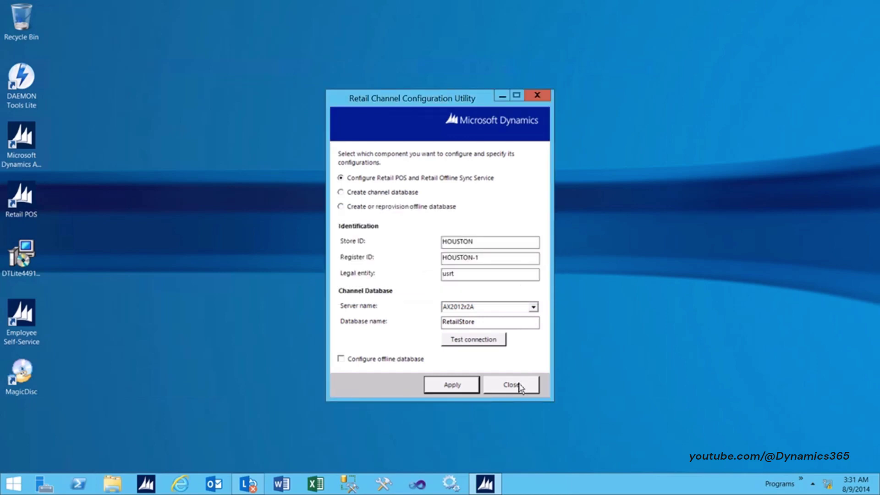
click(520, 386)
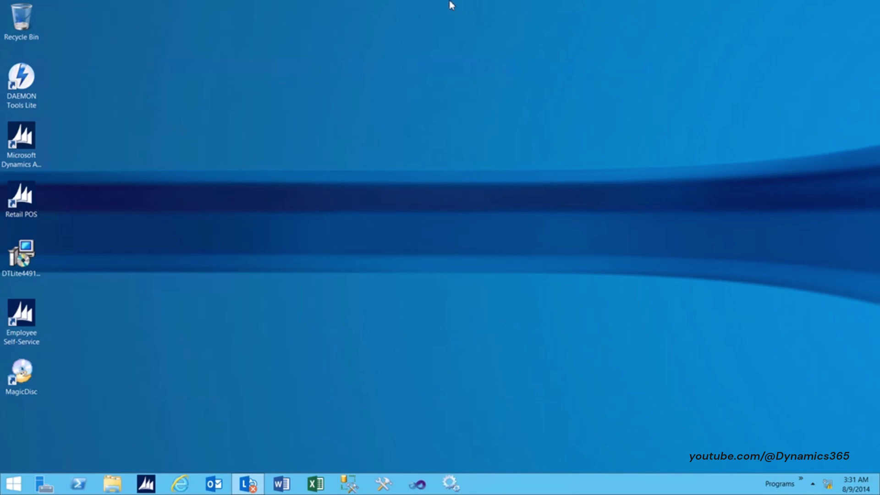
mouse_move(483, 9)
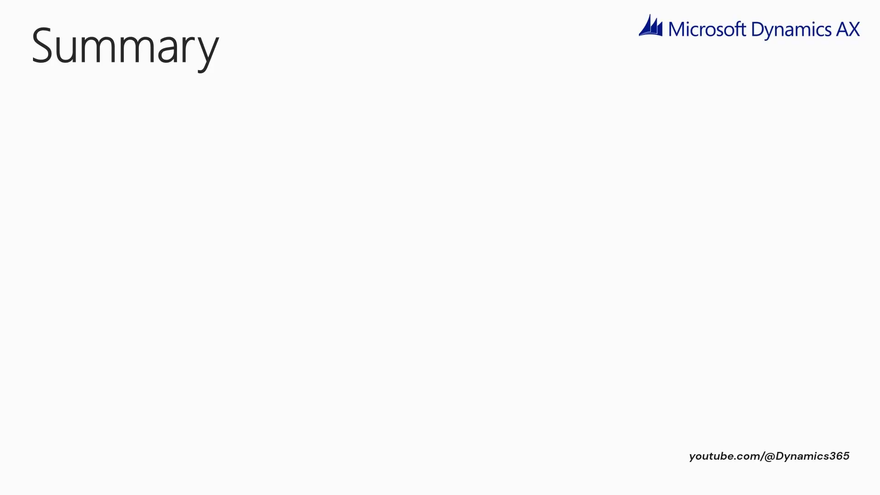
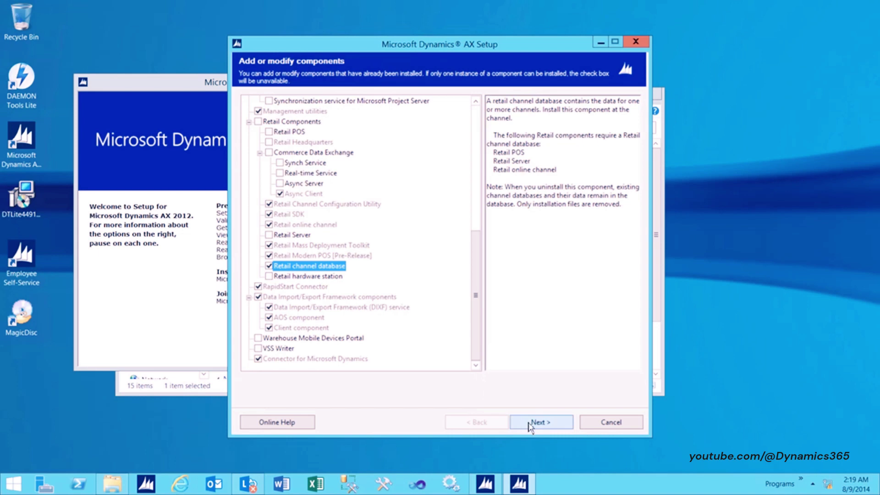
Pass the five prerequisite checks and continue to the channel database page
click(525, 421)
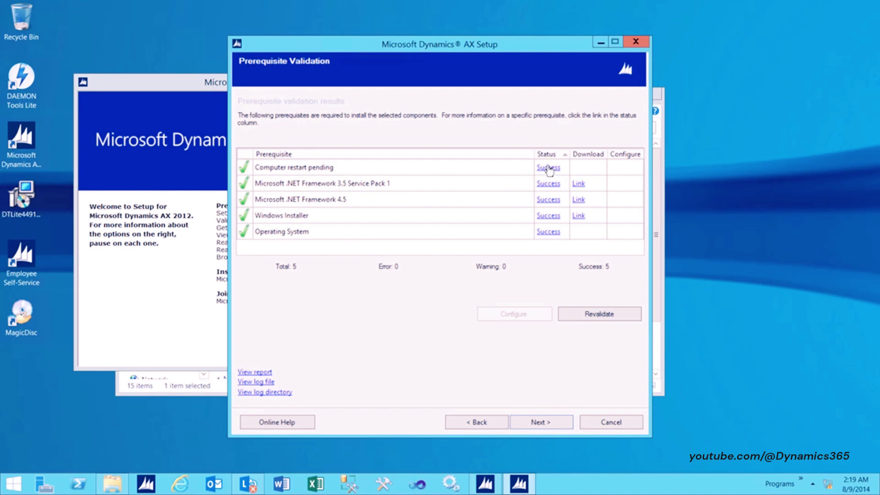
click(539, 421)
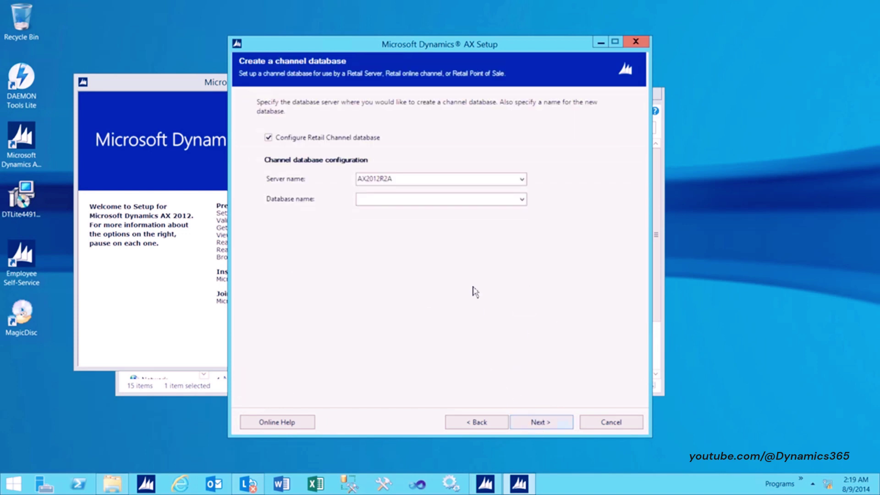
Name the channel database 'RetailStore' on server AX2012R2A and accept the settings
click(407, 199)
double_click(399, 178)
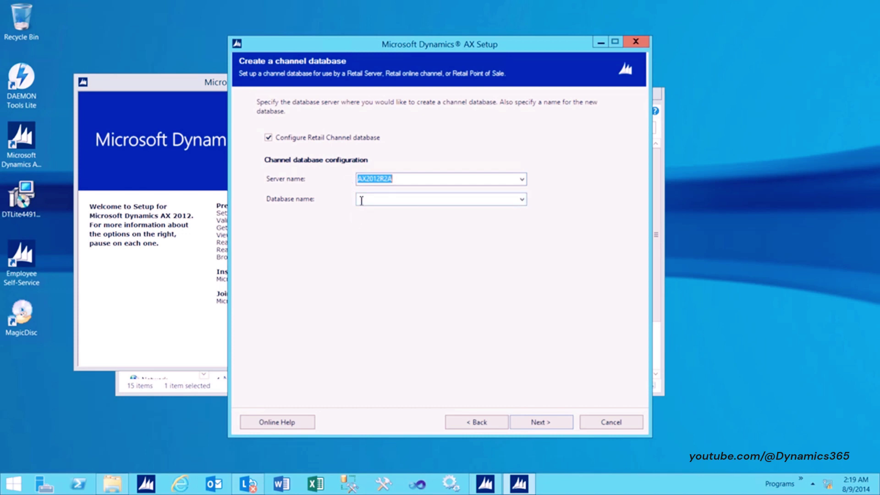
click(361, 200)
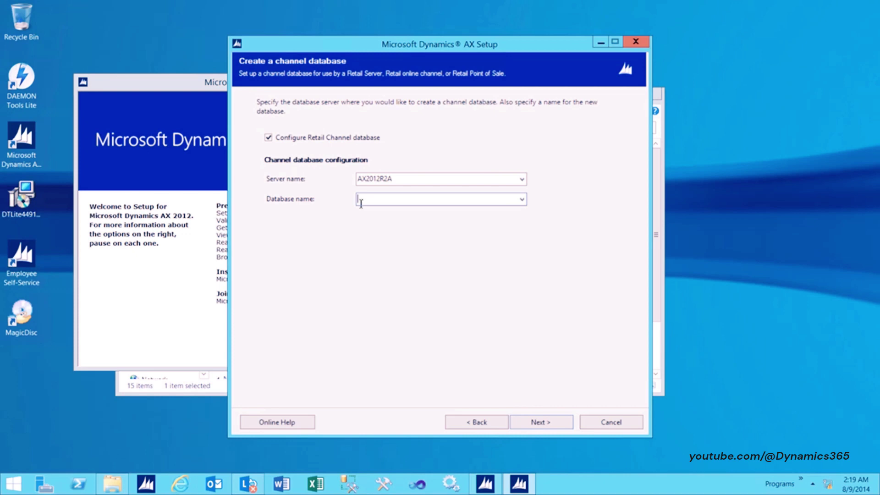
text(RetailStore)
click(548, 424)
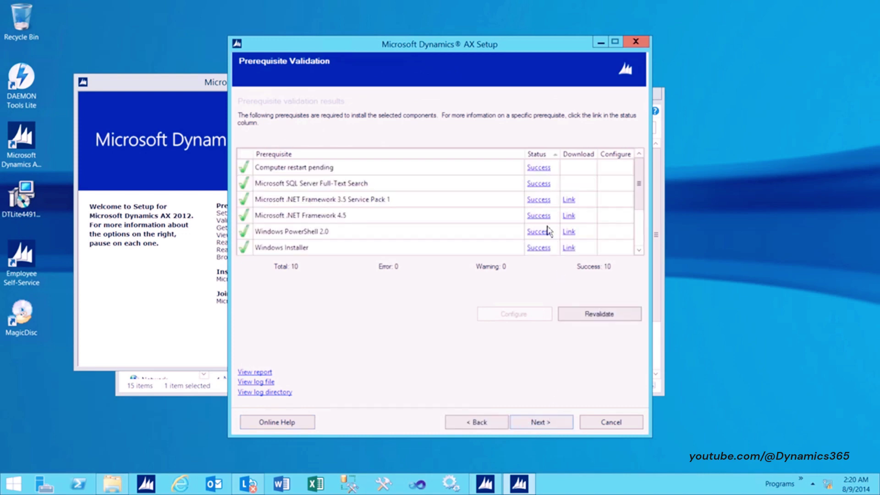
Verify all ten prerequisites succeed, then advance to the Ready to install summary
scroll(547, 232, down, 2)
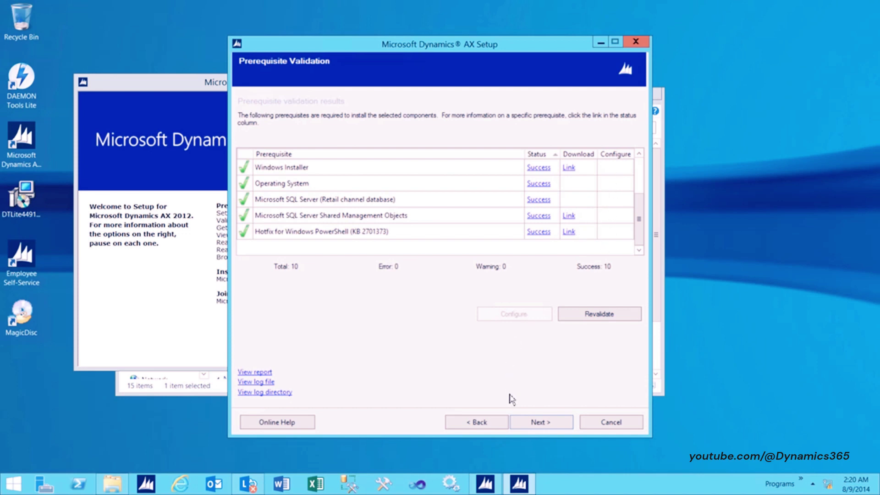
click(538, 427)
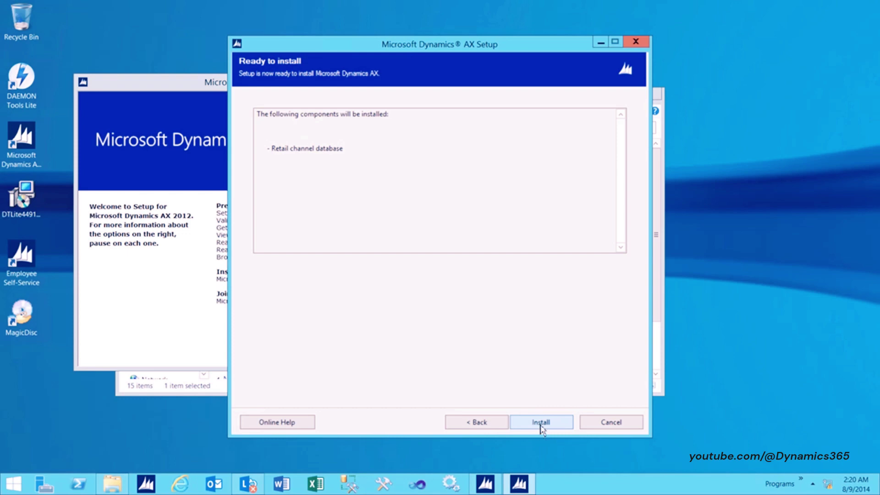
Install the Retail channel database and finish the wizard after it reports success
click(540, 427)
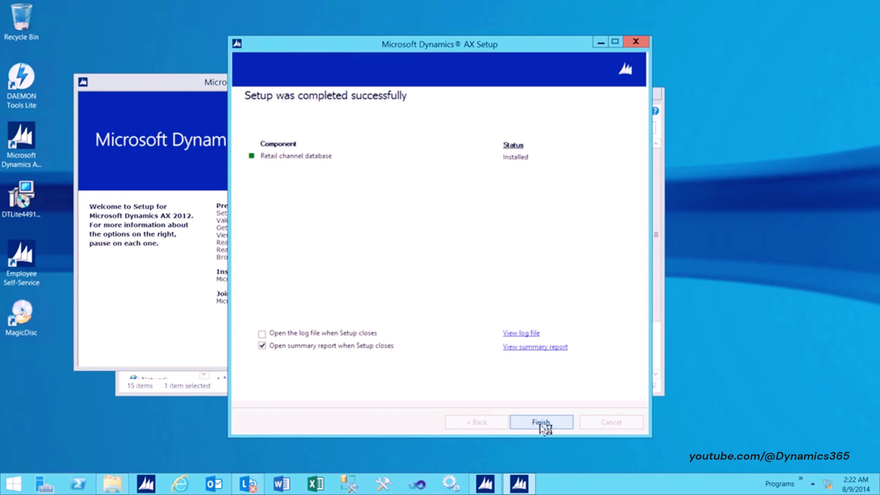
click(541, 422)
mouse_move(498, 7)
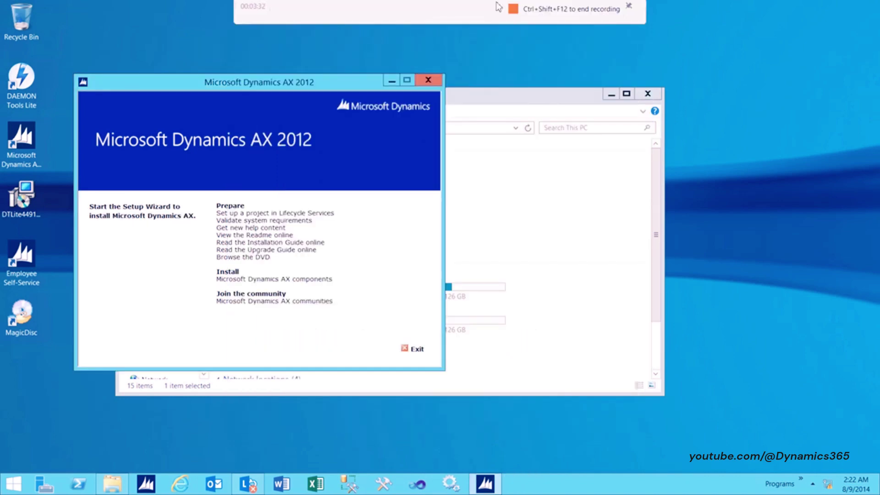